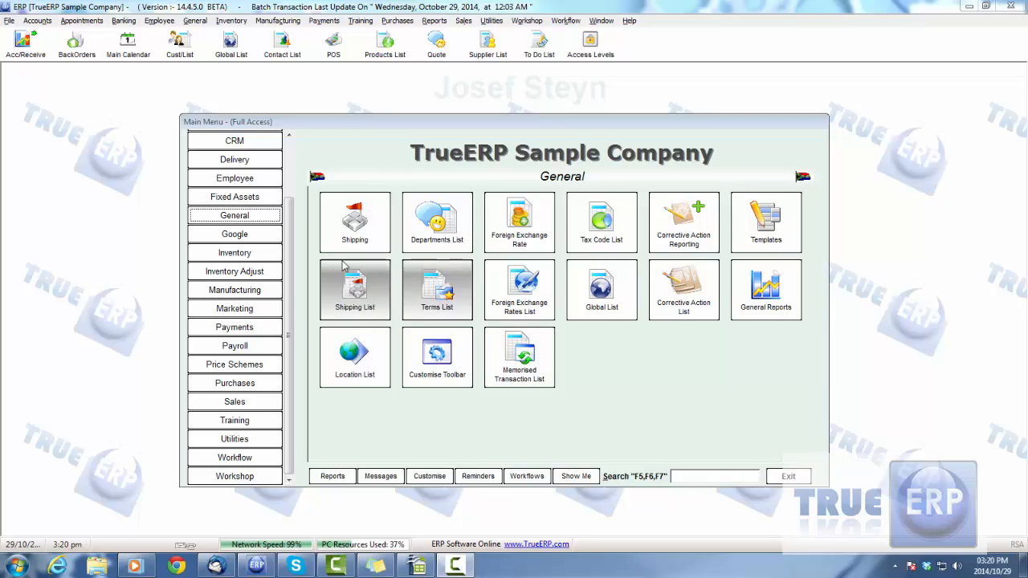
- Open the Customise Templates list from the General section and browse its first entries
left_click(766, 223)
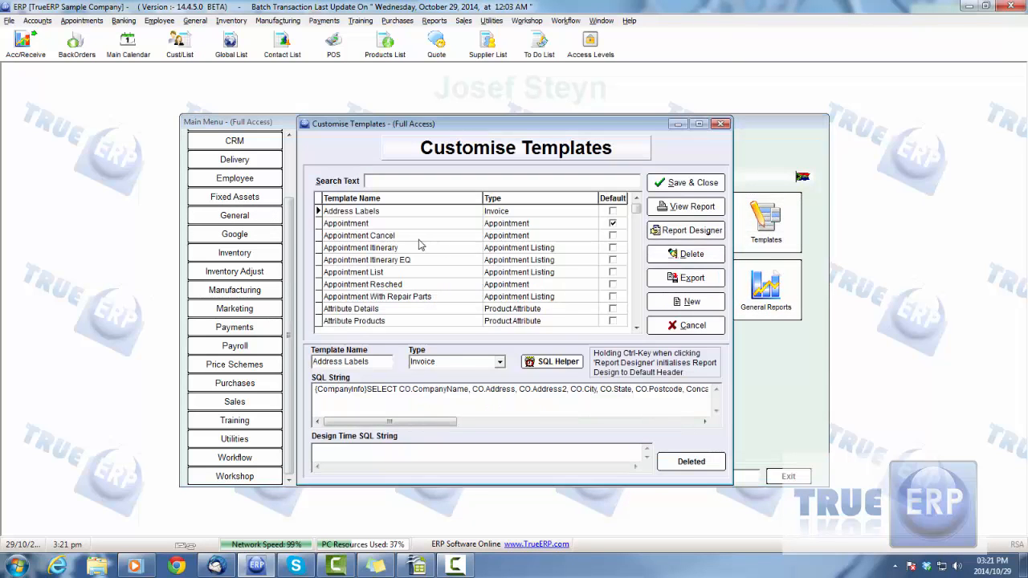
scroll(441, 250, "down", 13)
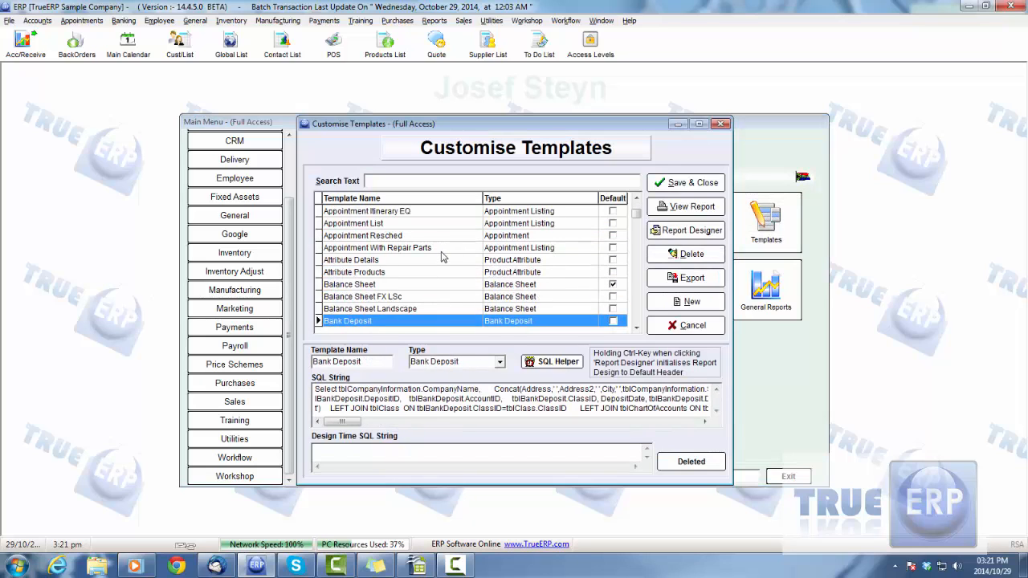
scroll(441, 256, "down", 5)
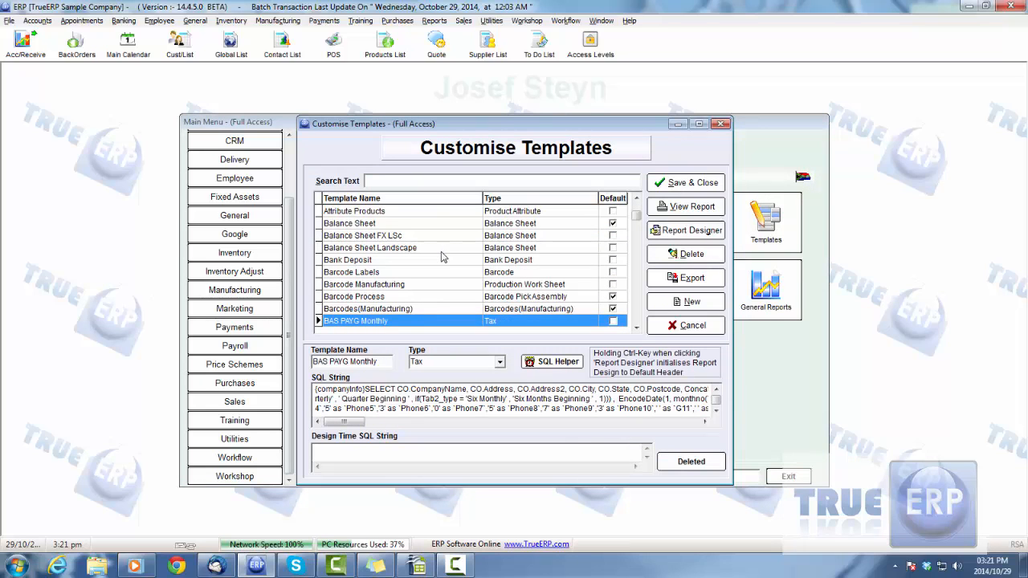
left_click(434, 22)
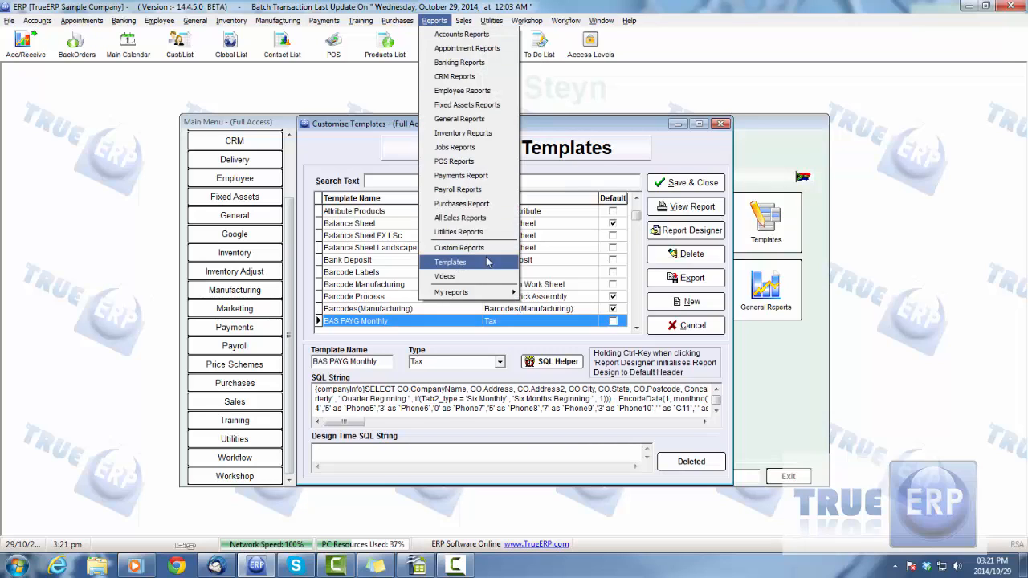
left_click(625, 130)
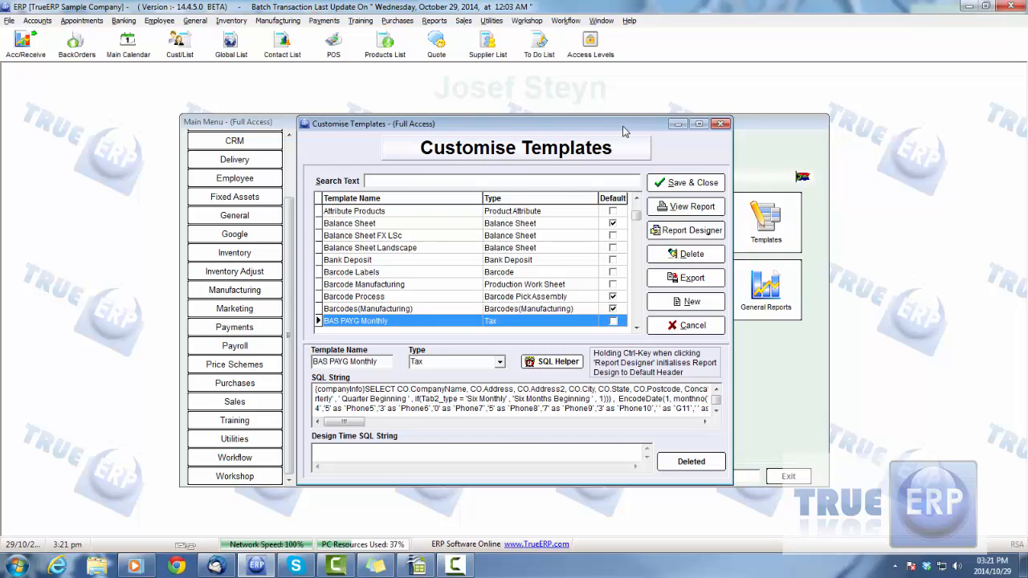
- Search the template list by name for "inv"
left_click(503, 265)
scroll(513, 292, "down", 4)
scroll(516, 296, "down", 1)
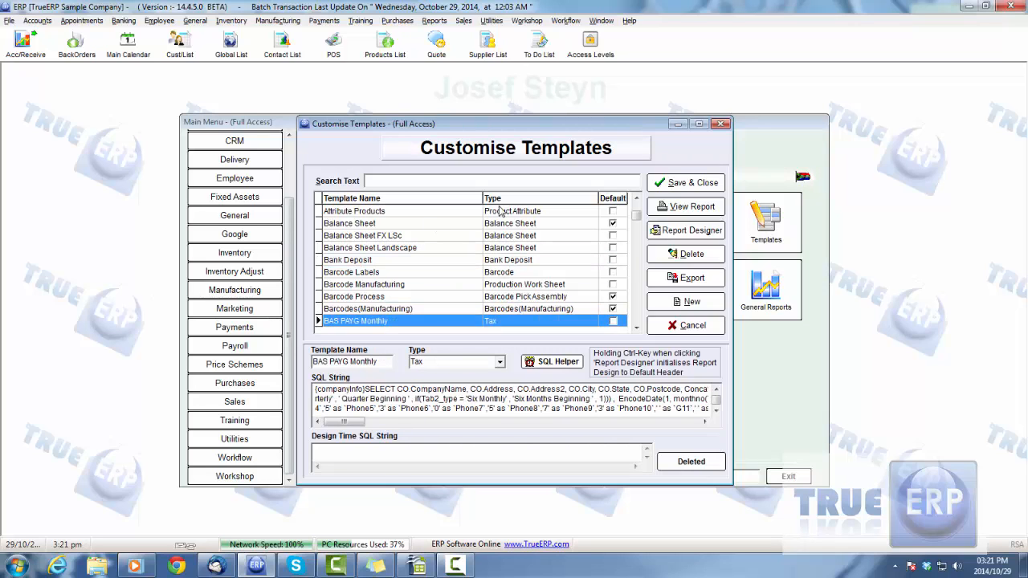
left_click(398, 179)
type("in")
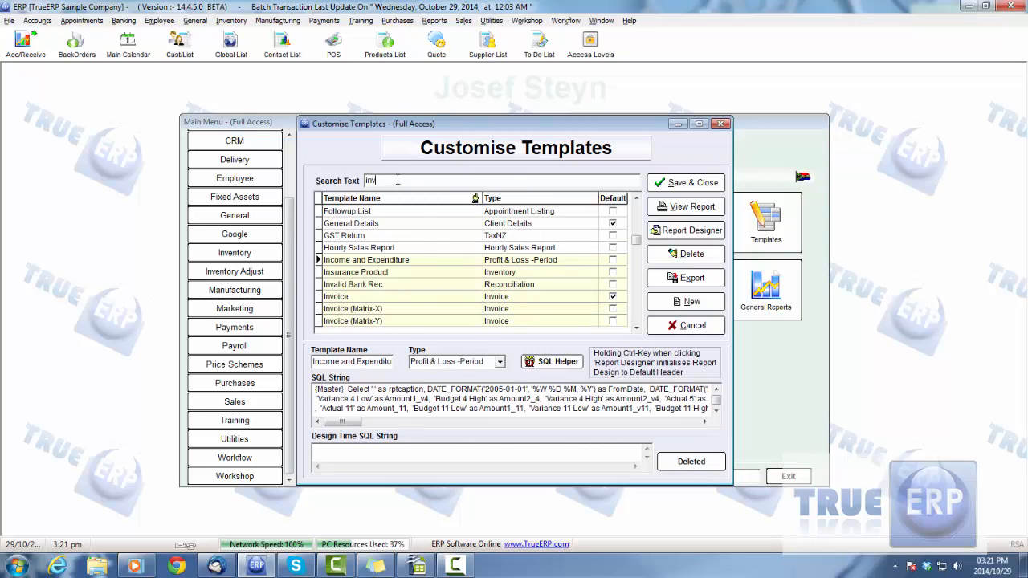
type("v")
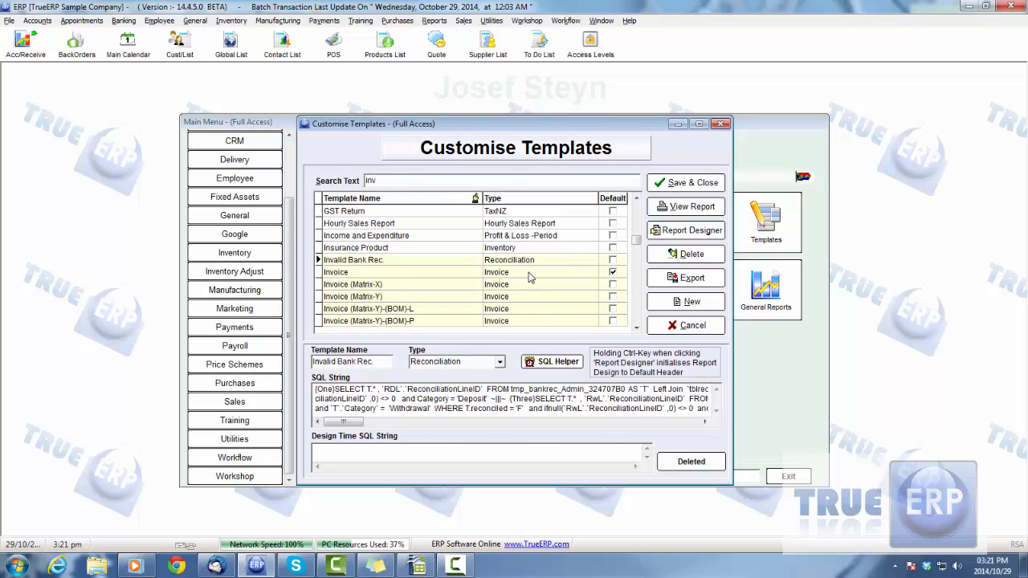
- Examine the available invoice templates, compare them with the other template types further down the list, and return to the invoice entries
key("Down")
key("Down")
key("Down")
key("Down")
key("Down")
key("Down")
key("Down")
key("Down")
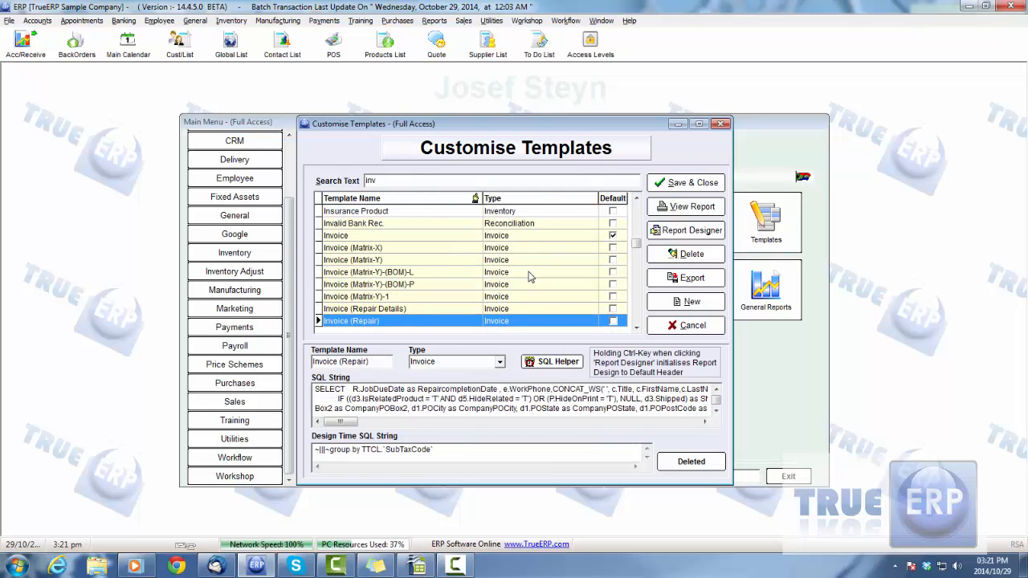
key("Down")
key("Down")
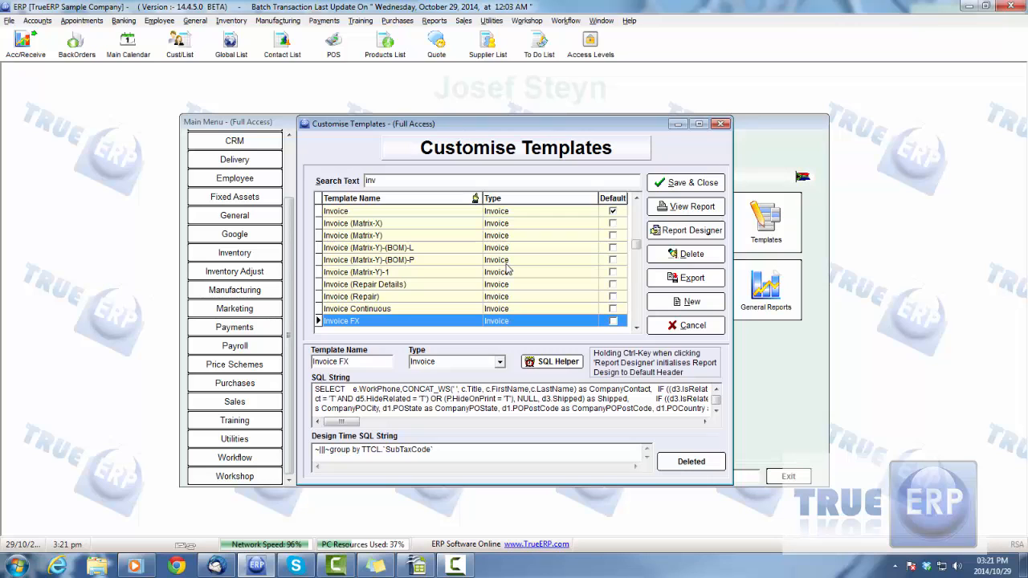
scroll(506, 270, "down", 14)
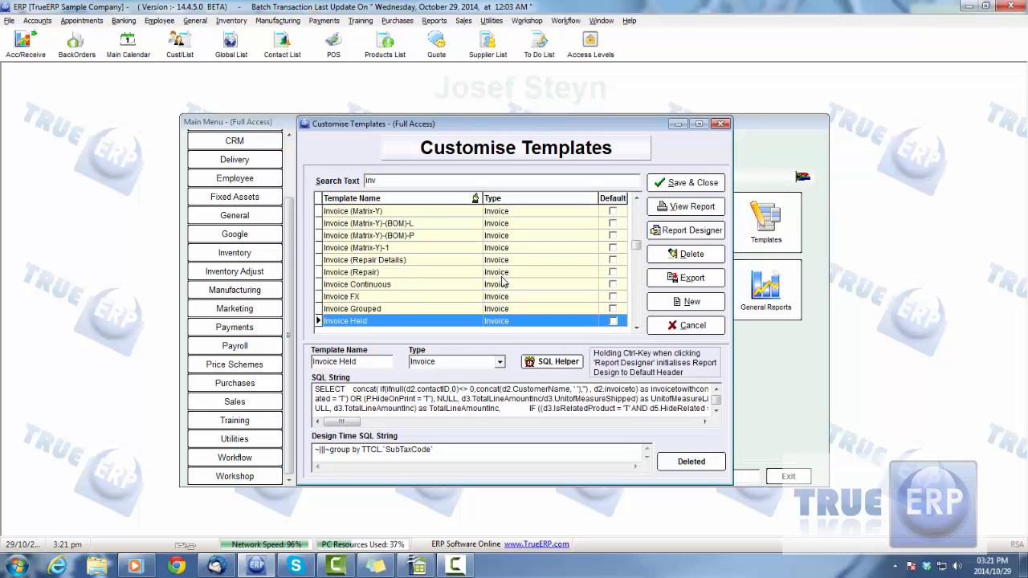
scroll(502, 282, "down", 8)
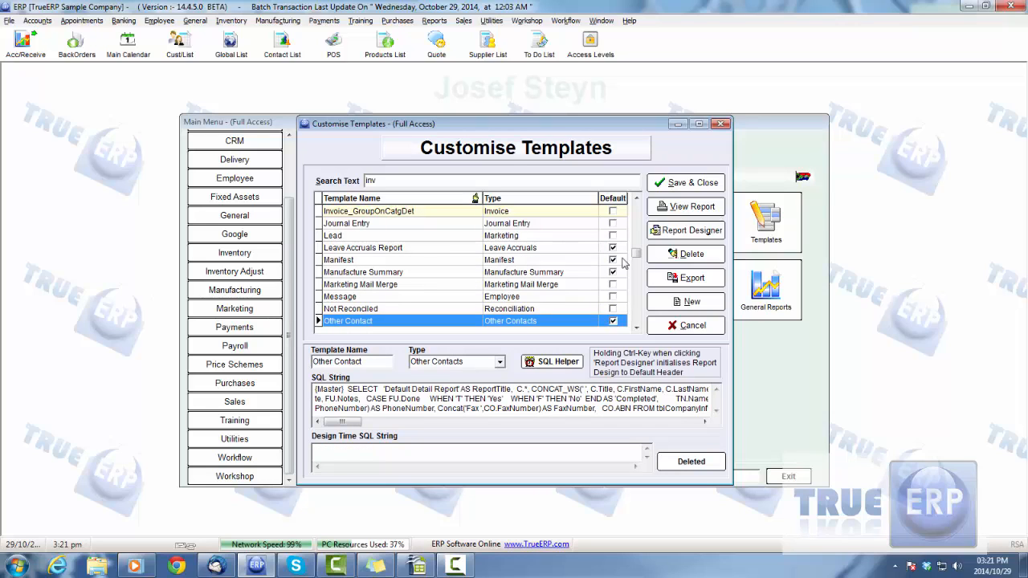
left_click_drag(636, 254, 637, 296)
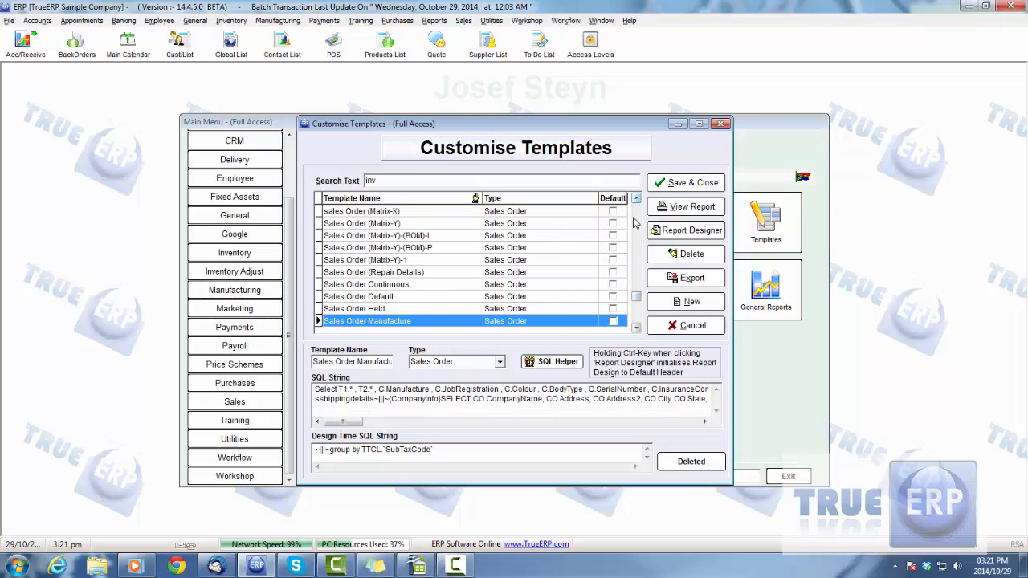
left_click_drag(638, 296, 637, 243)
left_click(636, 329)
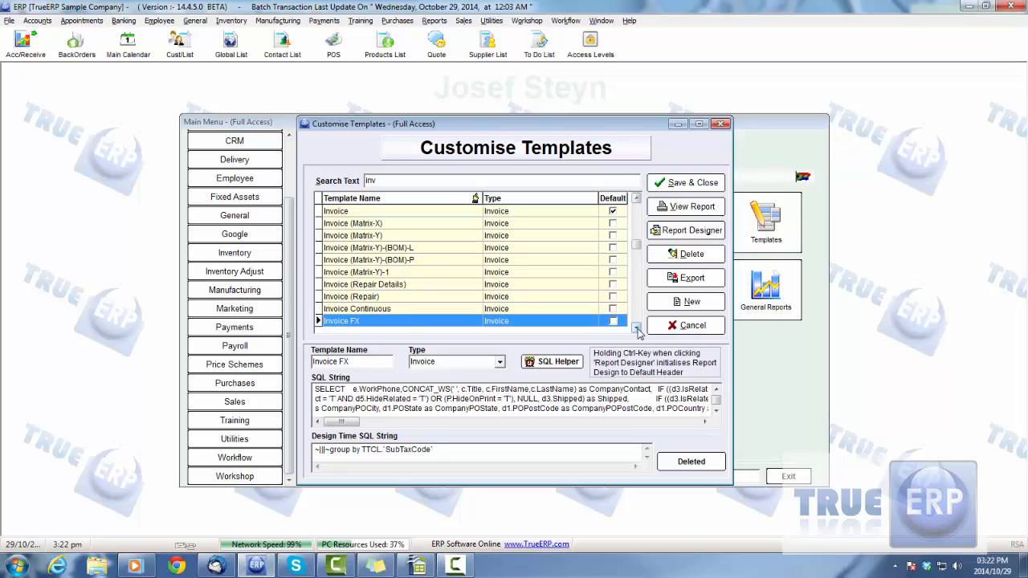
- Open the Invoice (Matrix-Y) template's layout in the Report Designer
left_click(407, 286)
left_click(406, 236)
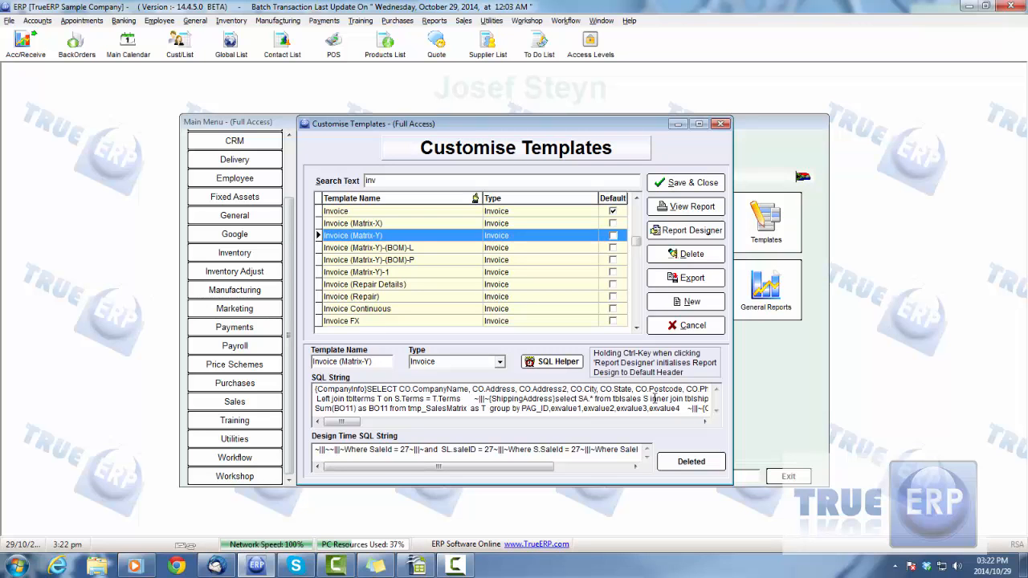
double_click(424, 238)
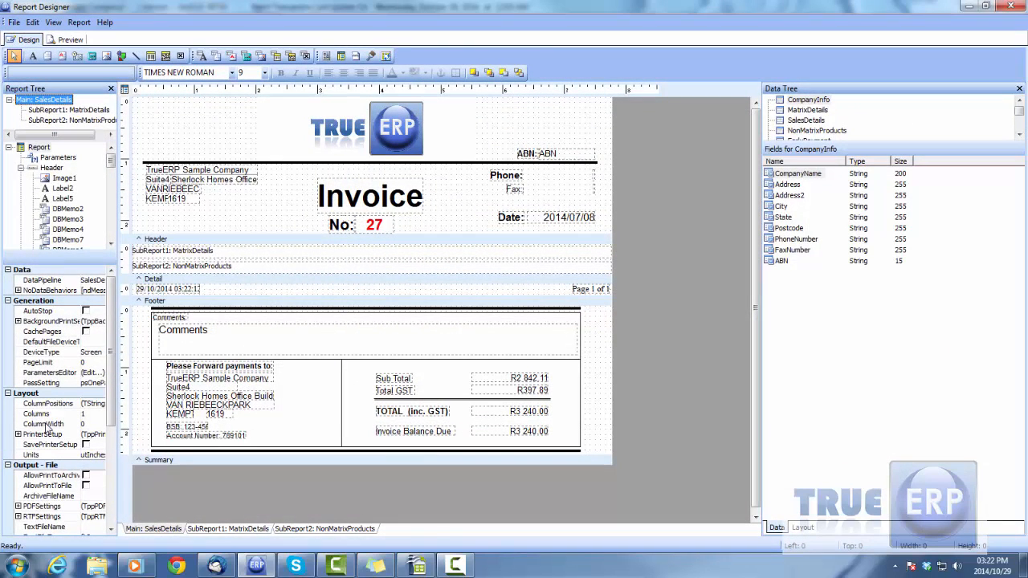
- Look over the designer's view, edit and file commands, and close the report design
left_click(51, 22)
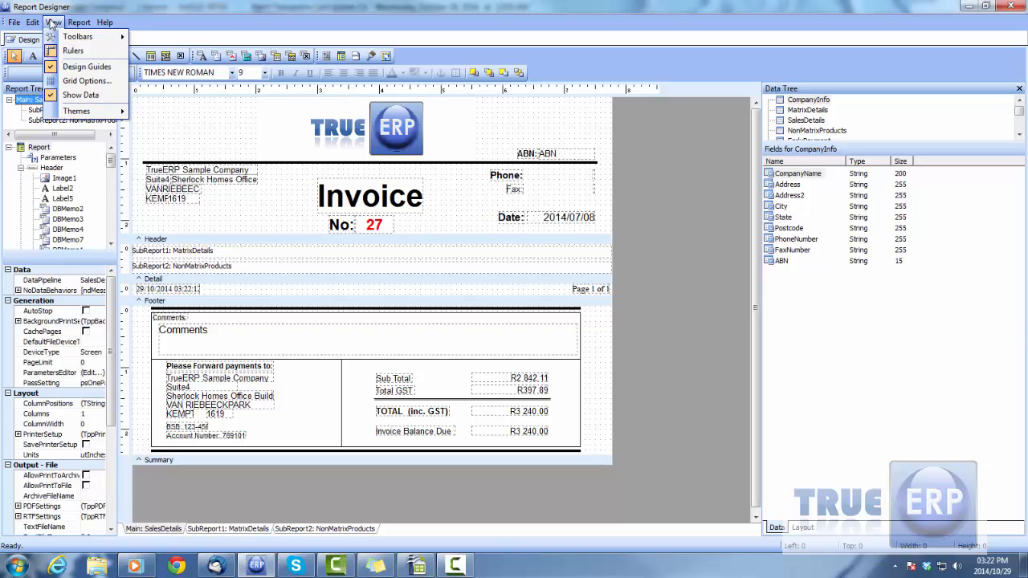
mouse_move(43, 23)
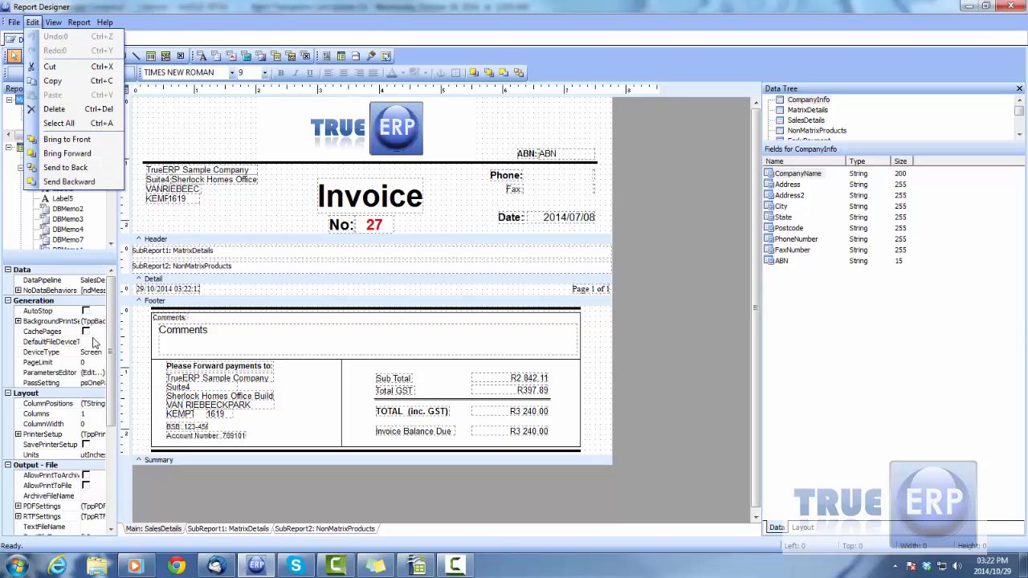
left_click(767, 33)
left_click(14, 23)
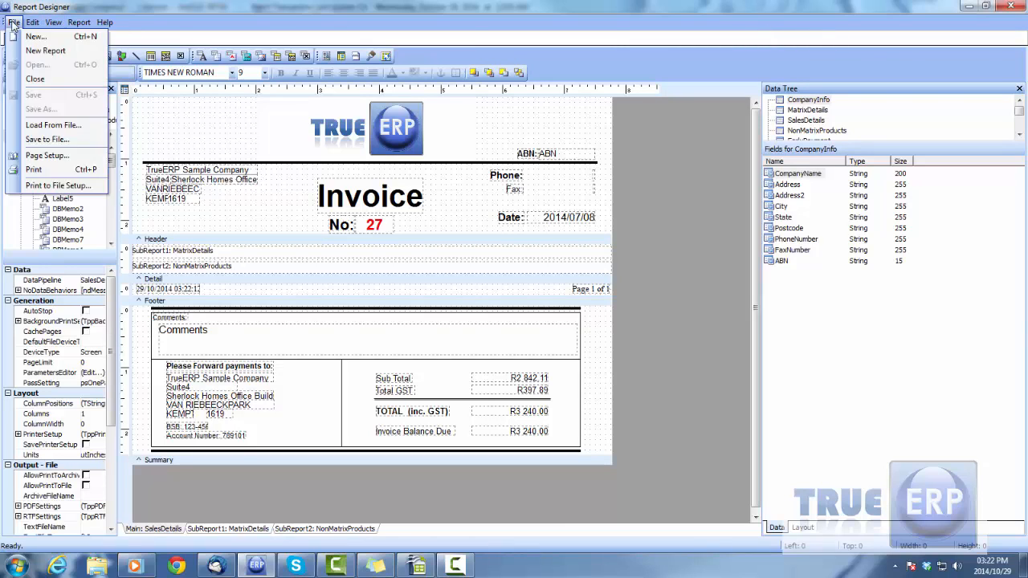
left_click(35, 79)
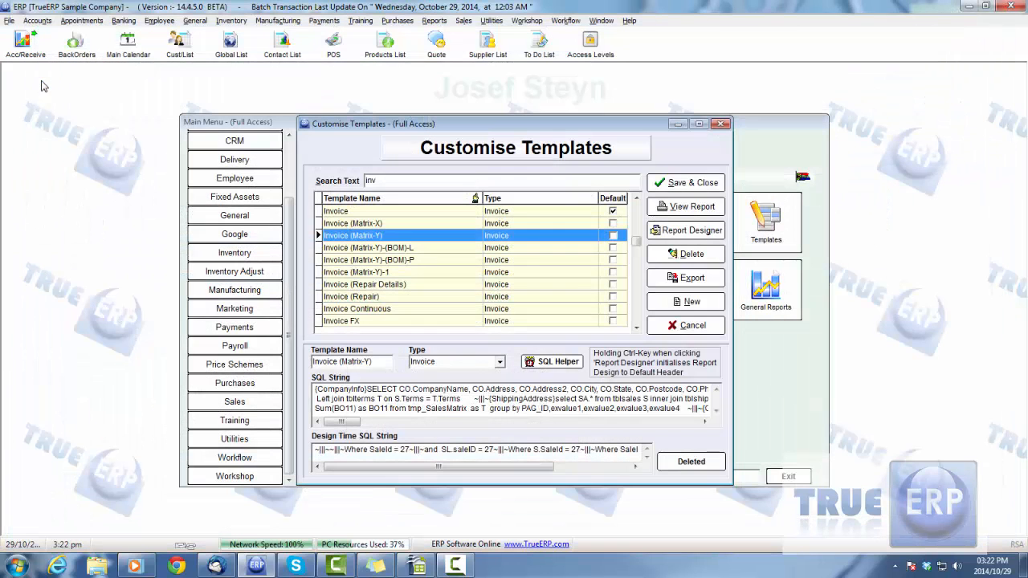
- Examine the full SQL string behind the Invoice (Matrix-Y) template
left_click(555, 404)
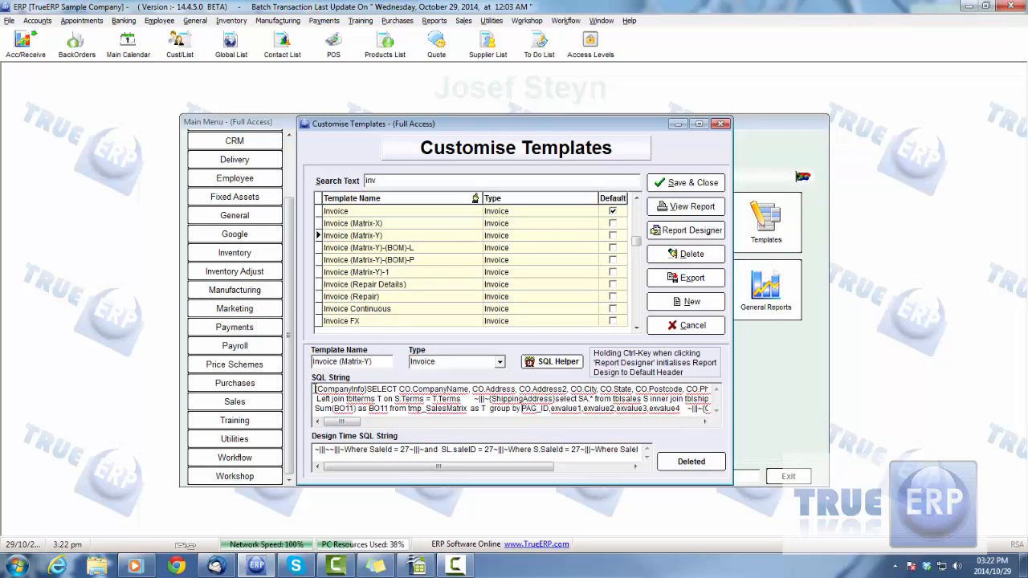
left_click_drag(316, 390, 639, 408)
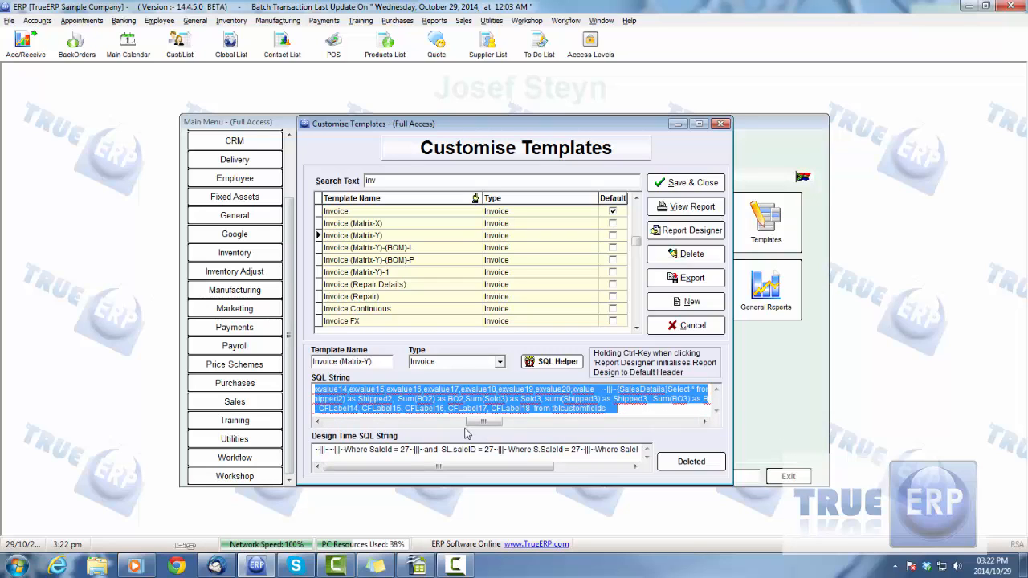
left_click_drag(472, 422, 324, 423)
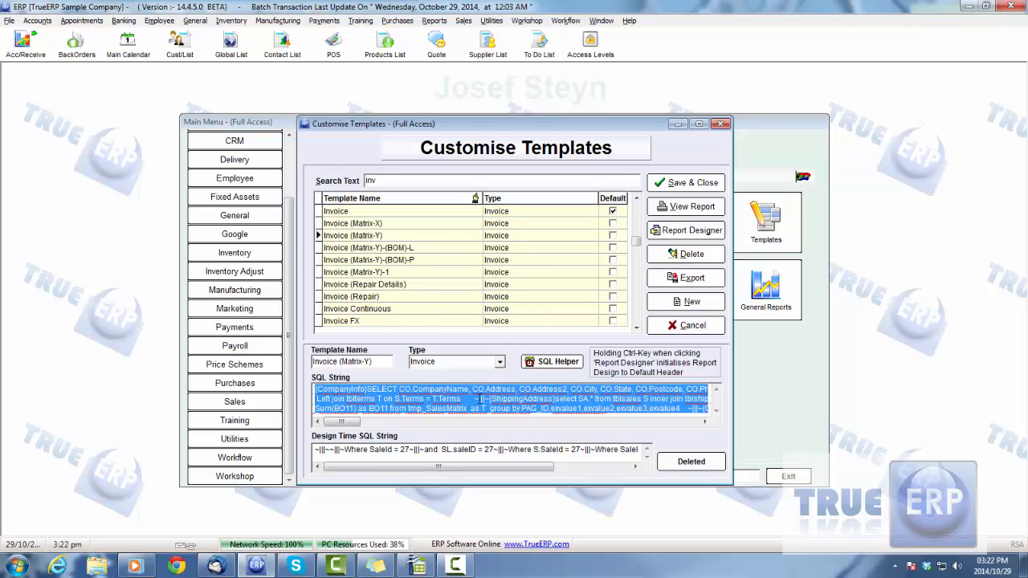
left_click(558, 405)
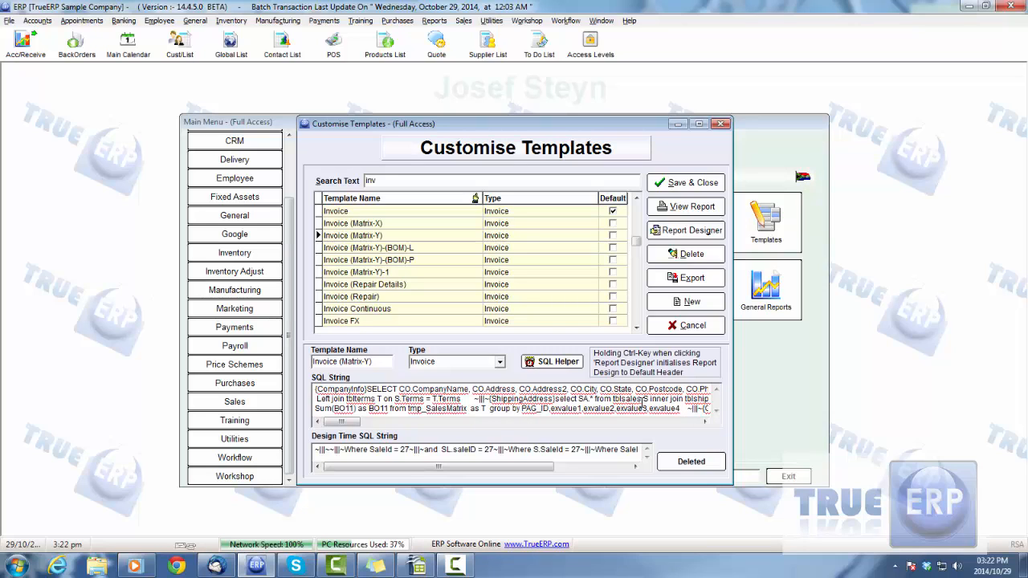
- Launch the SQL Helper, browse the fields of tables such as erpfix_foreignprice14100 and tbltax, and close it without retrieving any fields
left_click(550, 363)
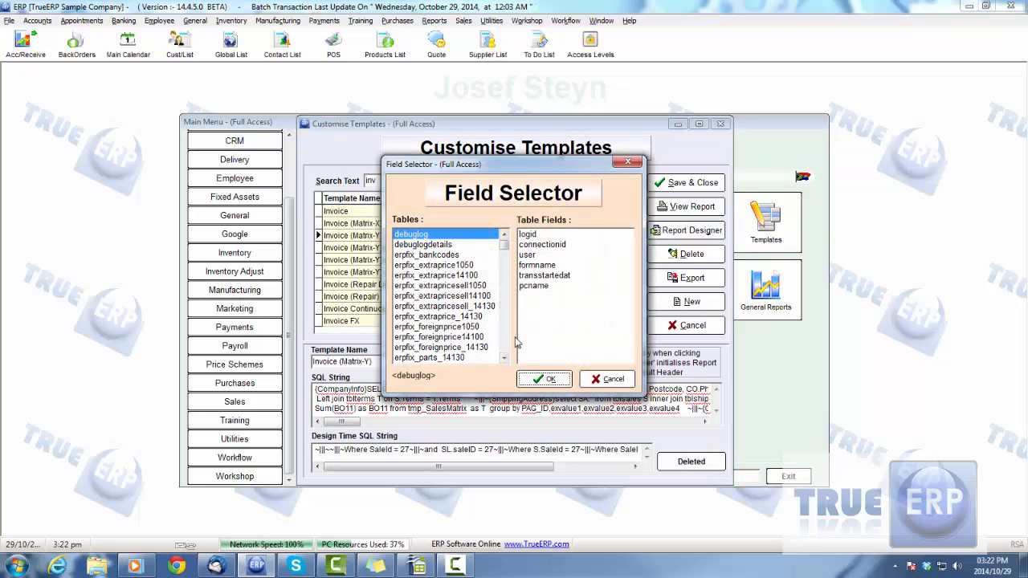
left_click(456, 306)
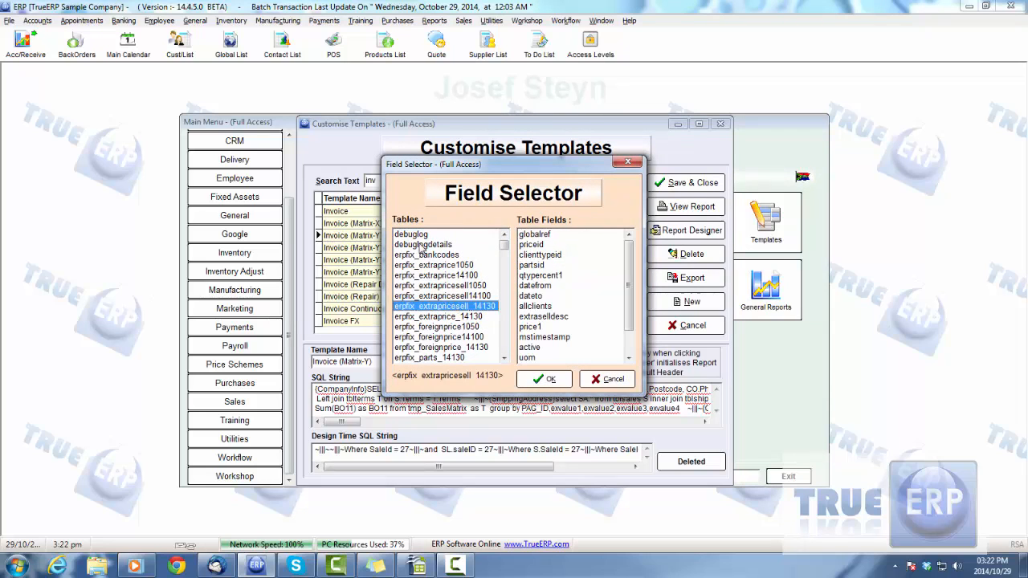
left_click(432, 338)
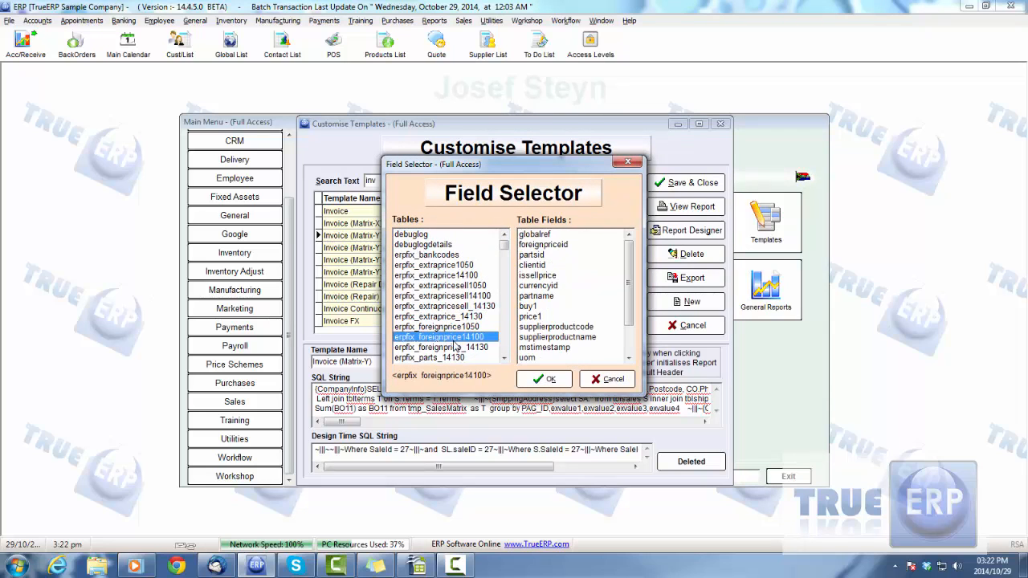
left_click(537, 307)
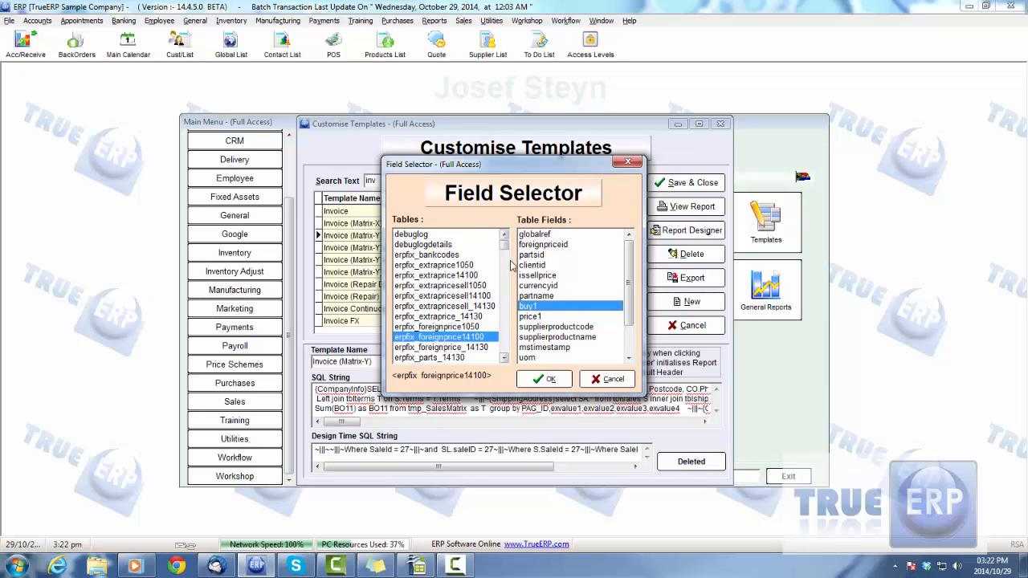
left_click_drag(503, 257, 503, 324)
left_click(446, 295)
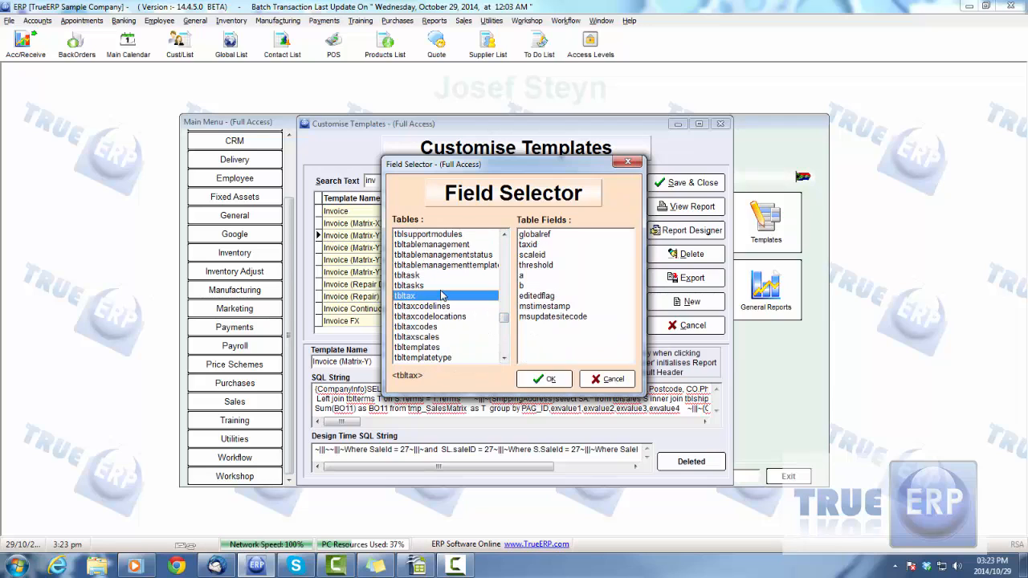
left_click(603, 379)
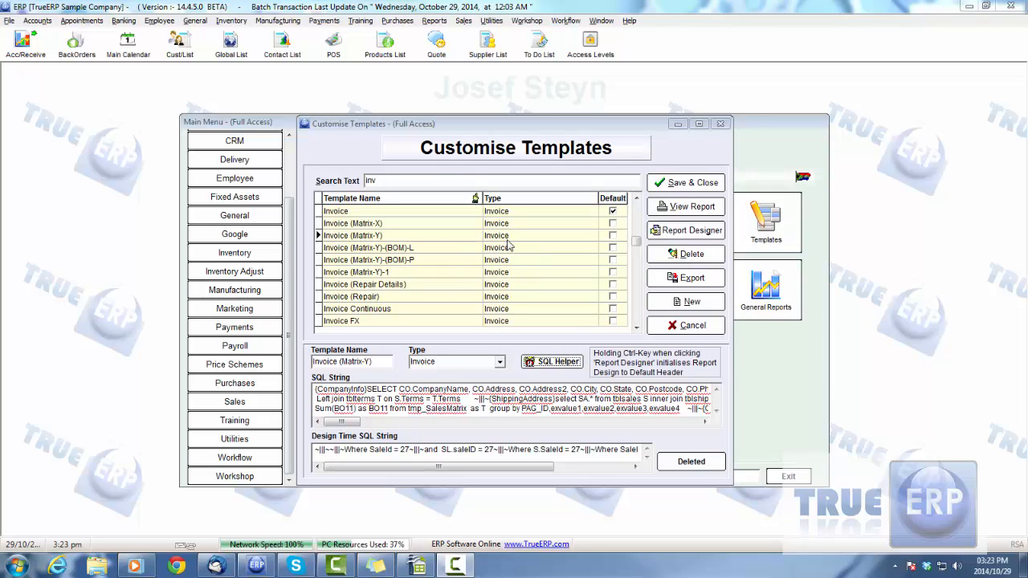
- Close template customisation without saving and start a new sales invoice with Choose Template enabled
left_click(686, 326)
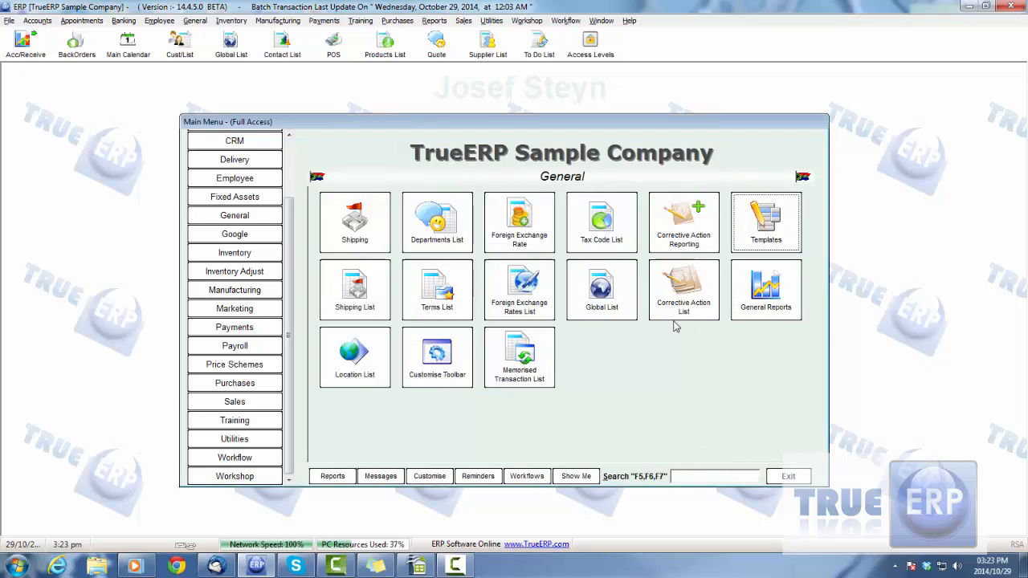
left_click(235, 401)
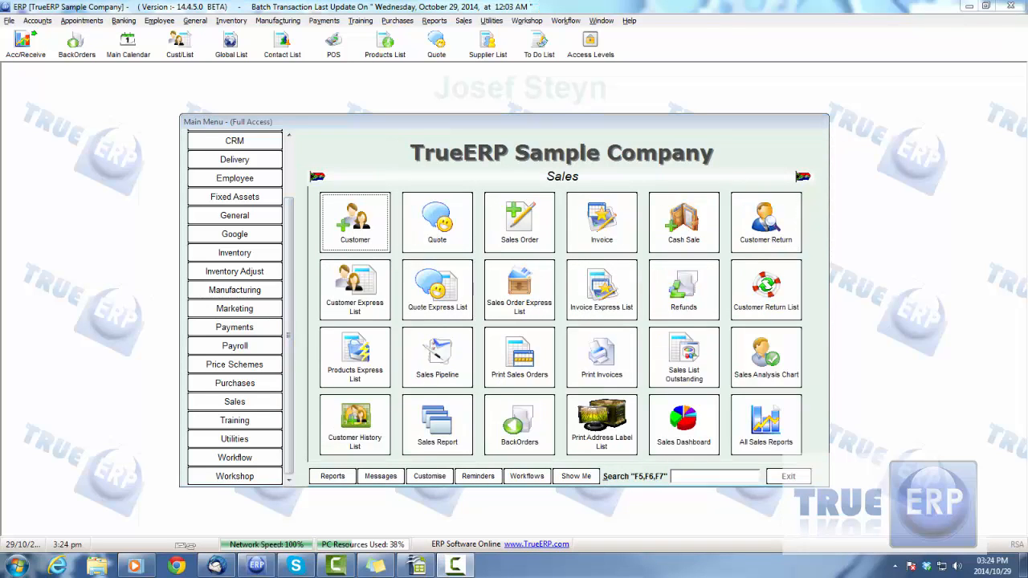
left_click(608, 227)
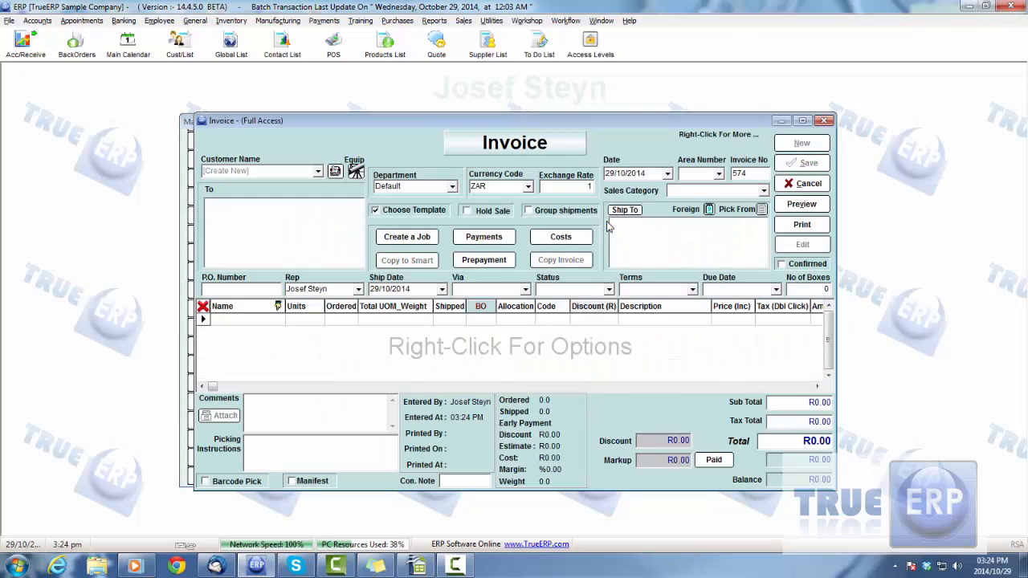
left_click(375, 210)
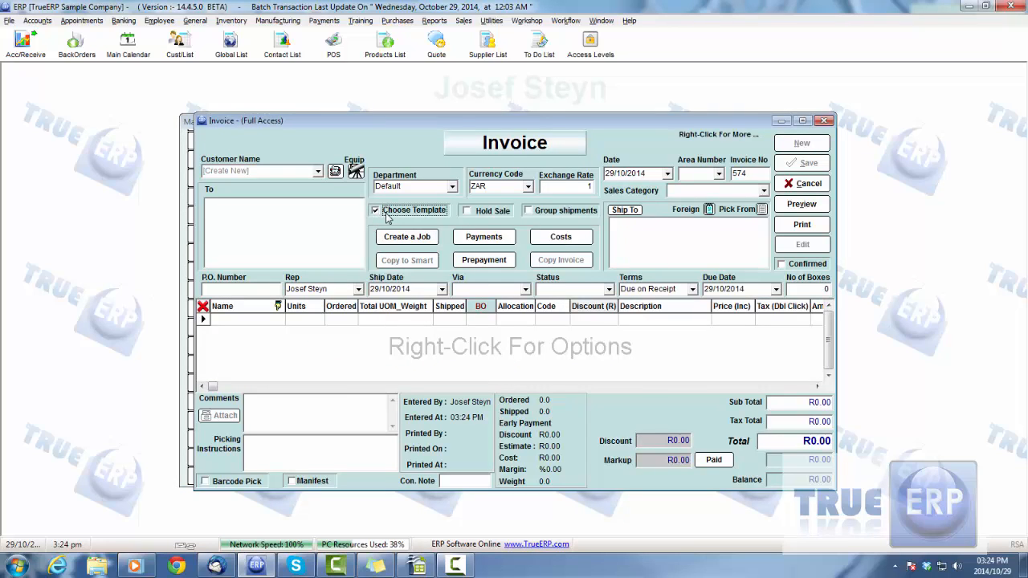
- Choose the customer ARG from the full customer list for the invoice and acknowledge the exceeded-terms warning
left_click(318, 172)
left_click(253, 198)
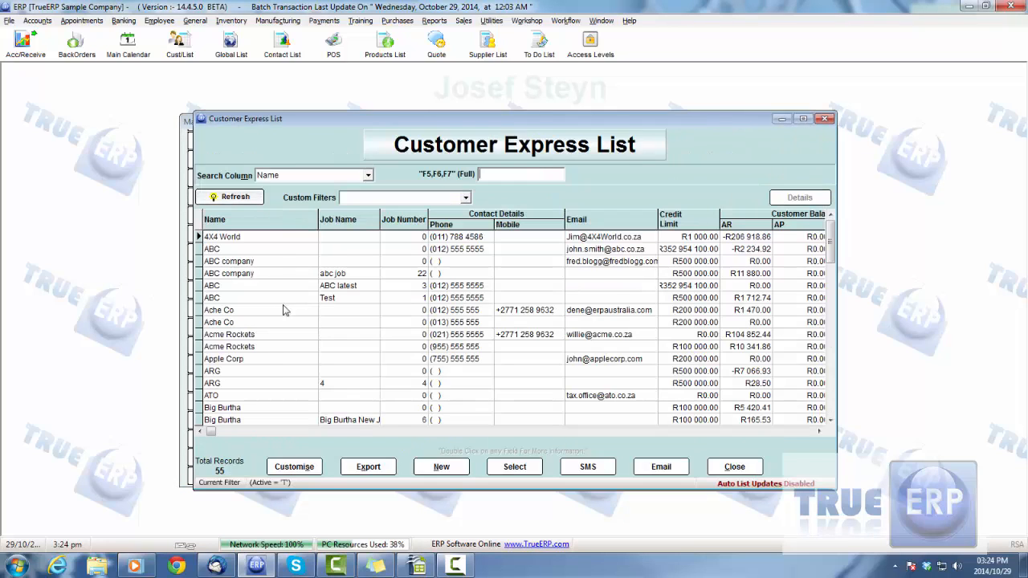
double_click(394, 373)
left_click(580, 314)
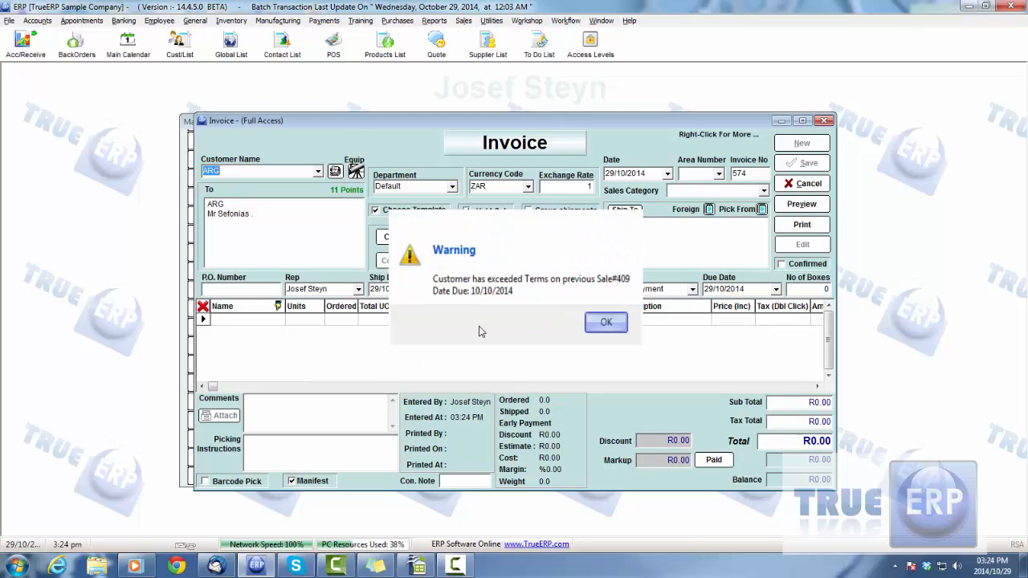
- Add the product Bater from the product list with 3 ordered, and turn off Hold Sale
left_click(249, 323)
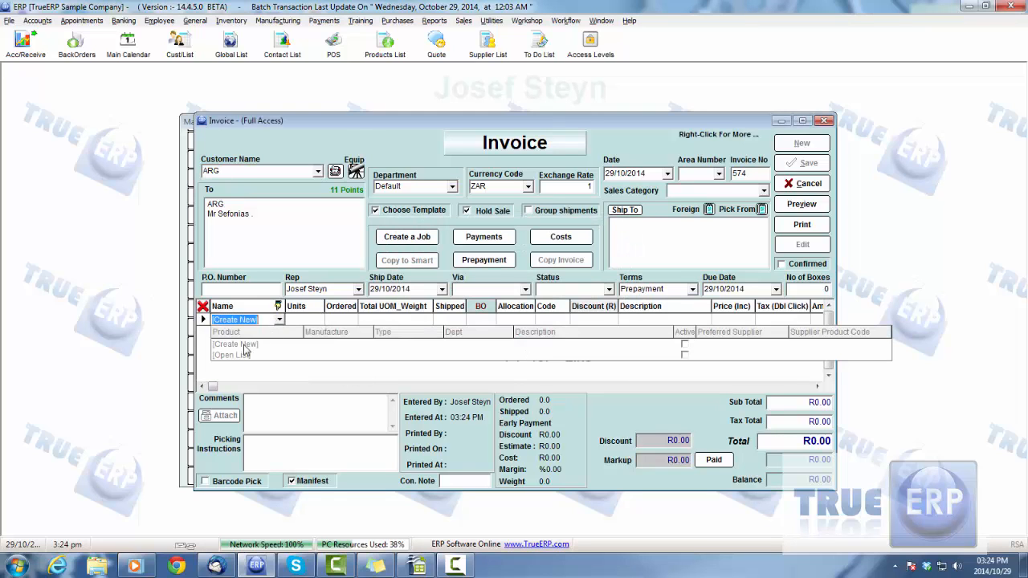
left_click(232, 358)
double_click(233, 363)
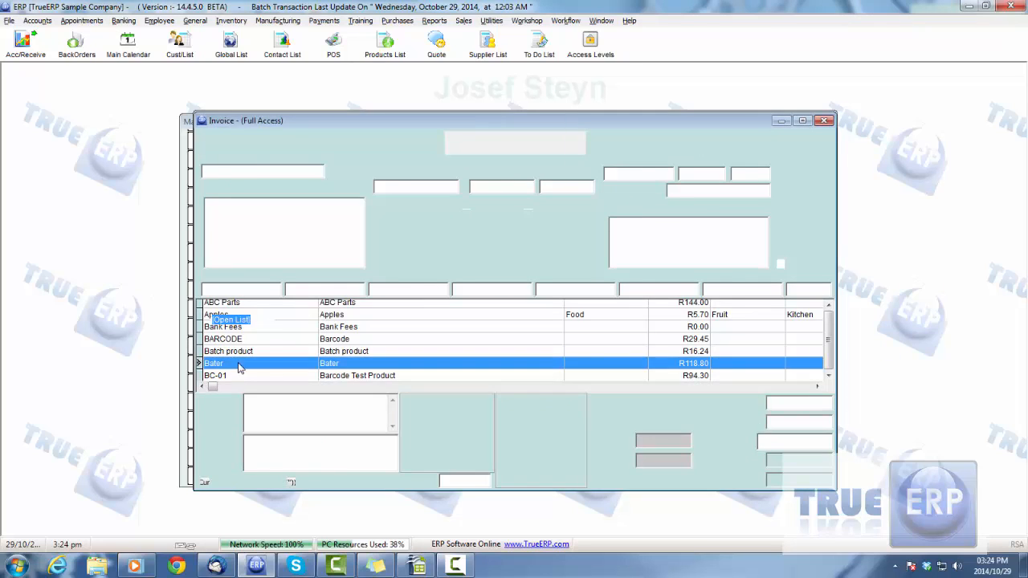
left_click(336, 323)
type("3")
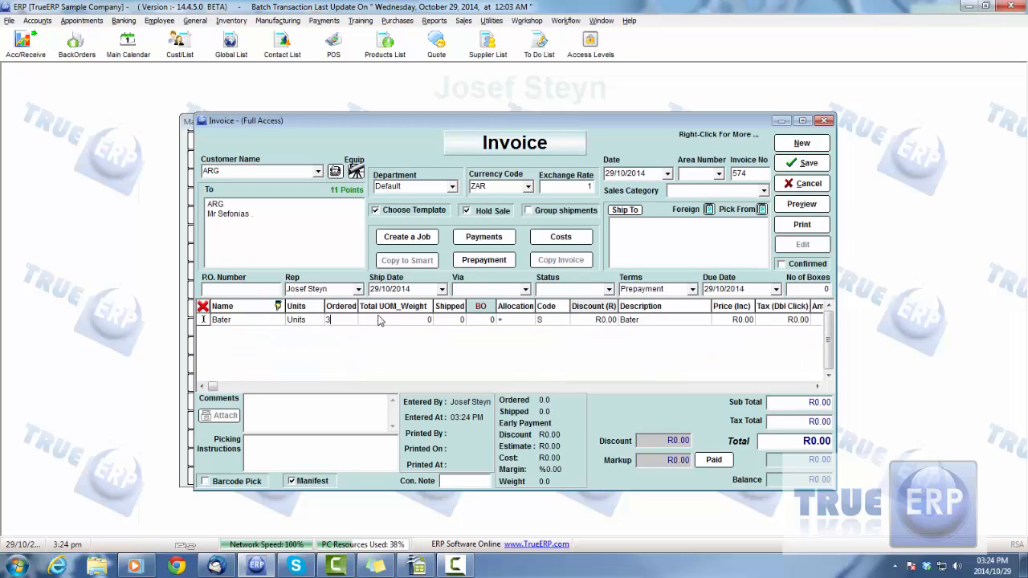
key("Tab")
left_click(467, 211)
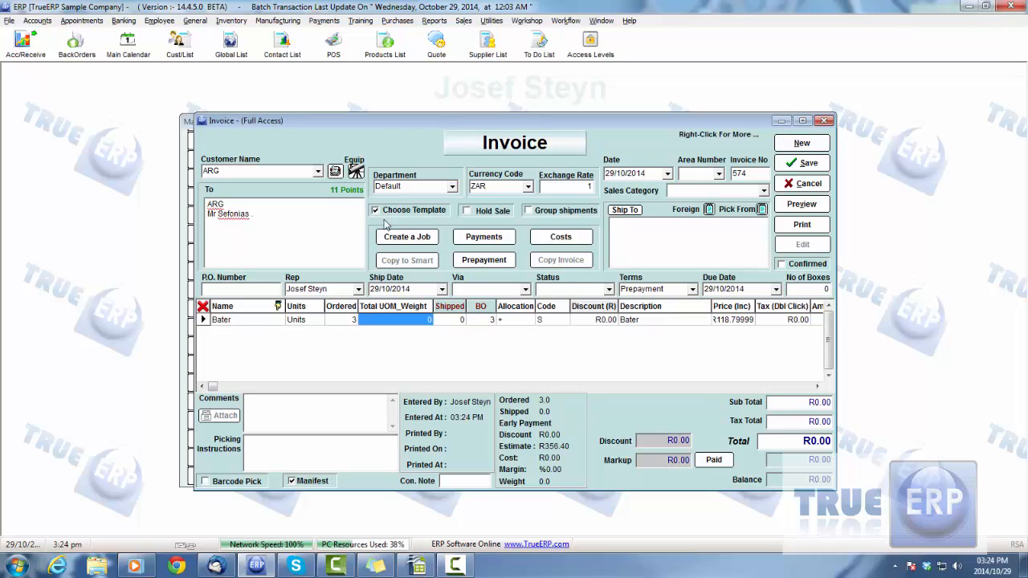
- Look through the report templates offered for previewing the invoice, and leave the list and invoice without choosing one
left_click(800, 206)
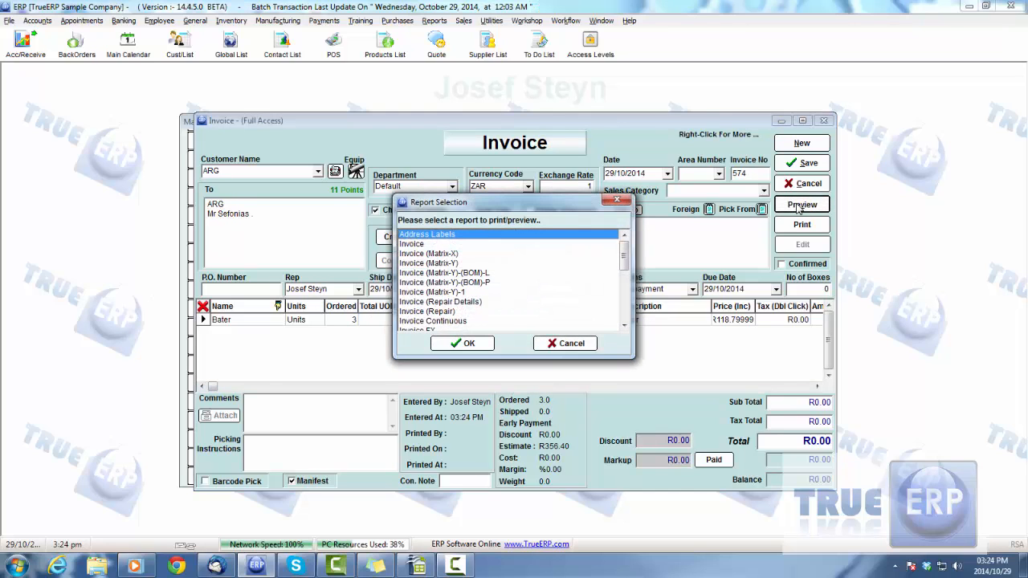
left_click_drag(627, 252, 627, 319)
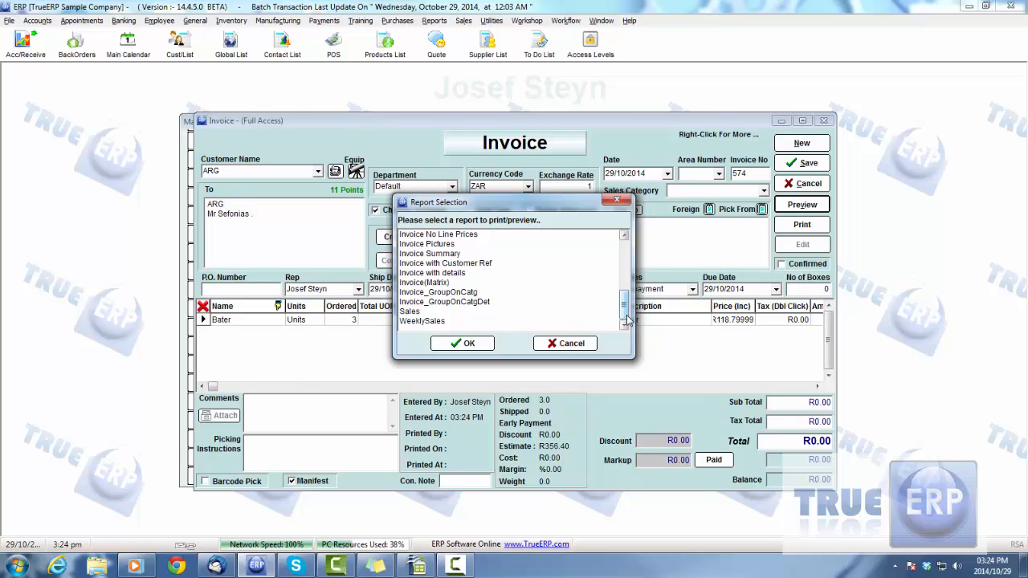
left_click(671, 331)
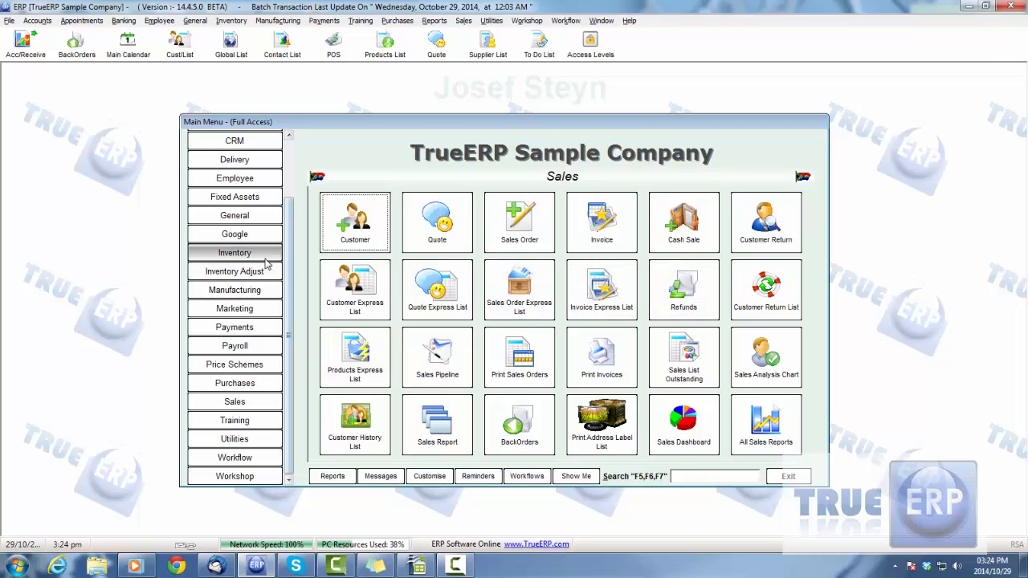
- Go to the General section's template customisation, search for "invoi" and select the default Invoice template
left_click(235, 215)
left_click(766, 221)
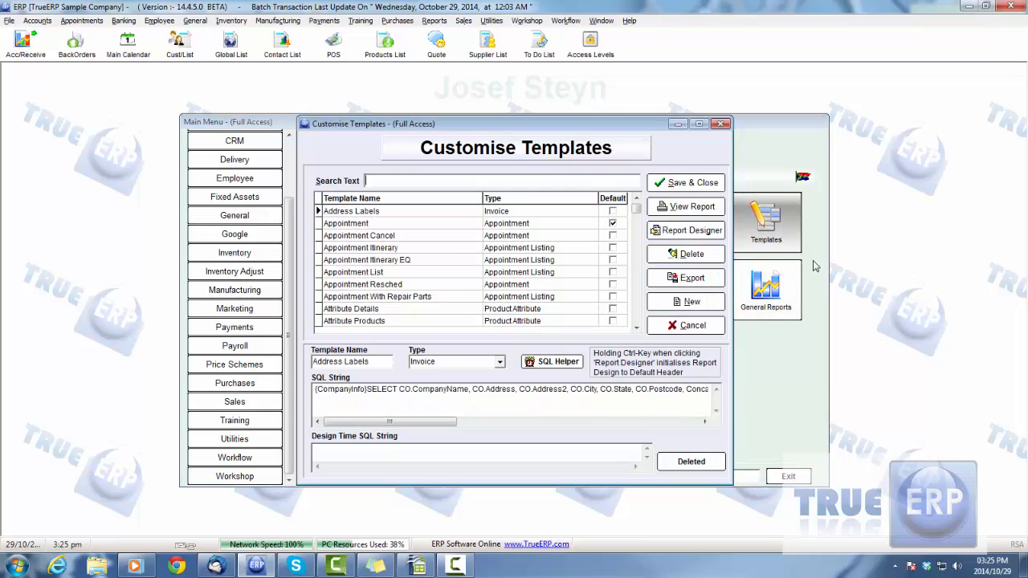
left_click(470, 180)
type("In")
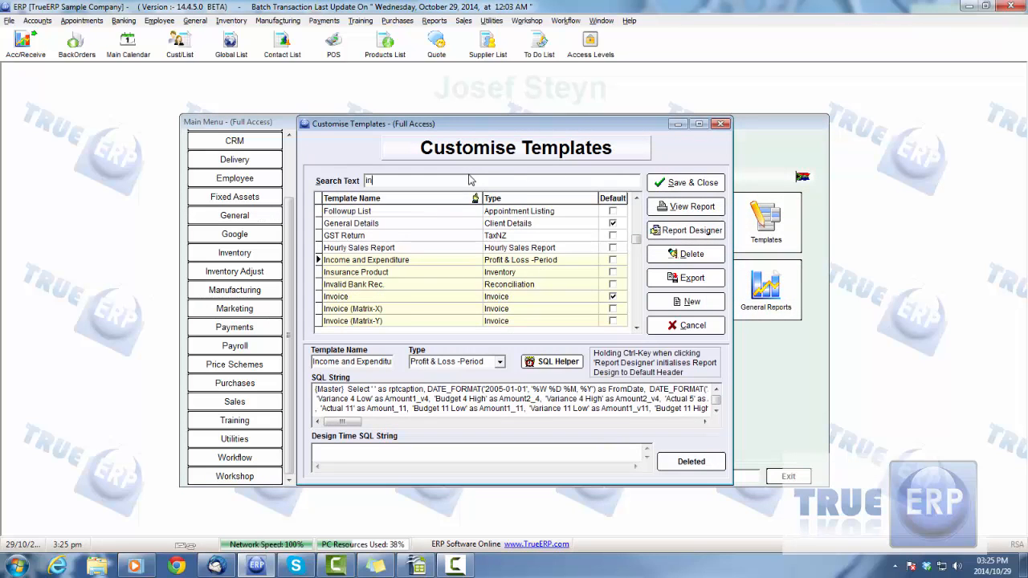
type("voi")
left_click(519, 261)
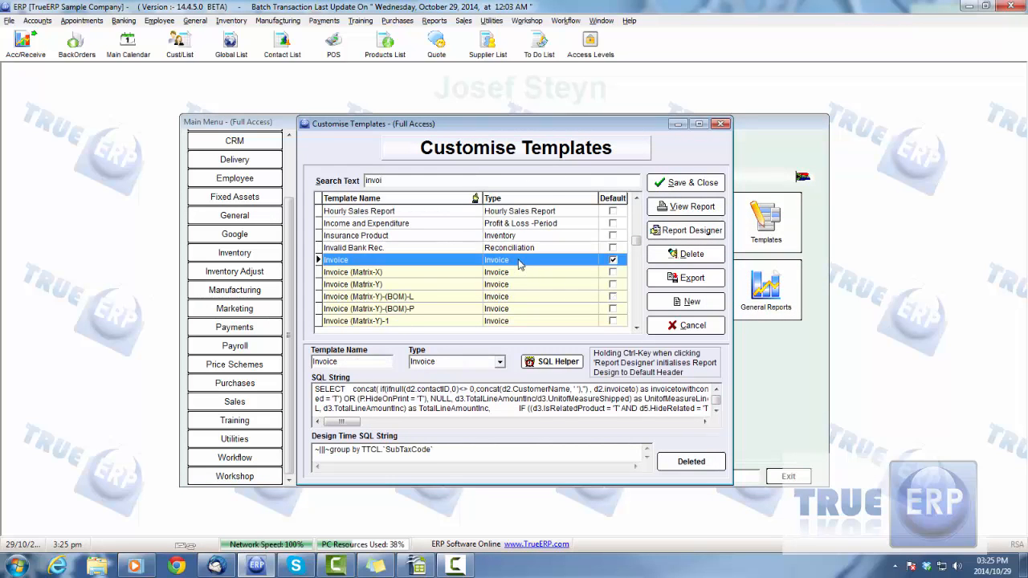
- Open the Invoice template in the Report Designer and move the Tax Invoice label to about 2.96 left and 1.43 top
double_click(518, 265)
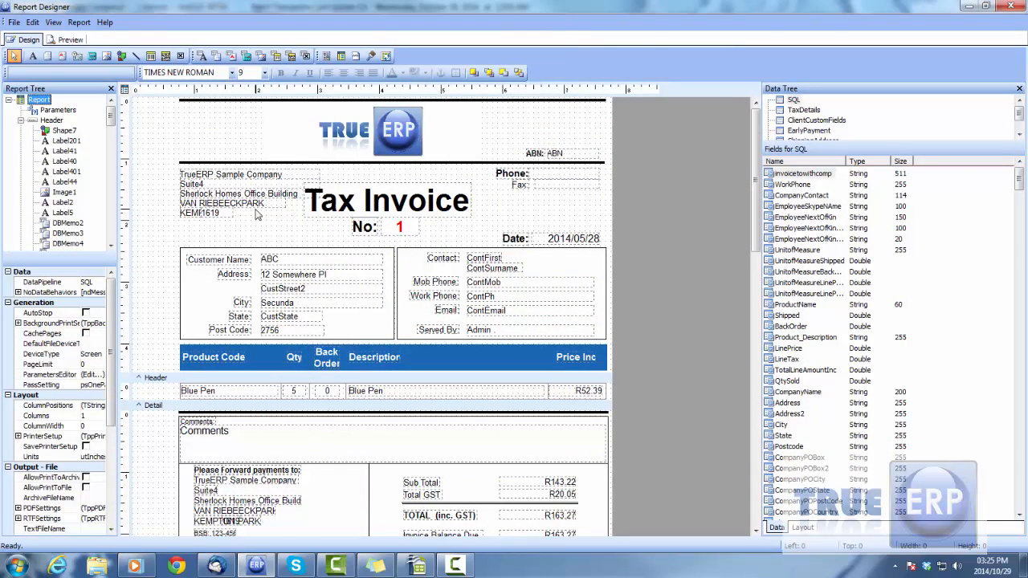
left_click(399, 205)
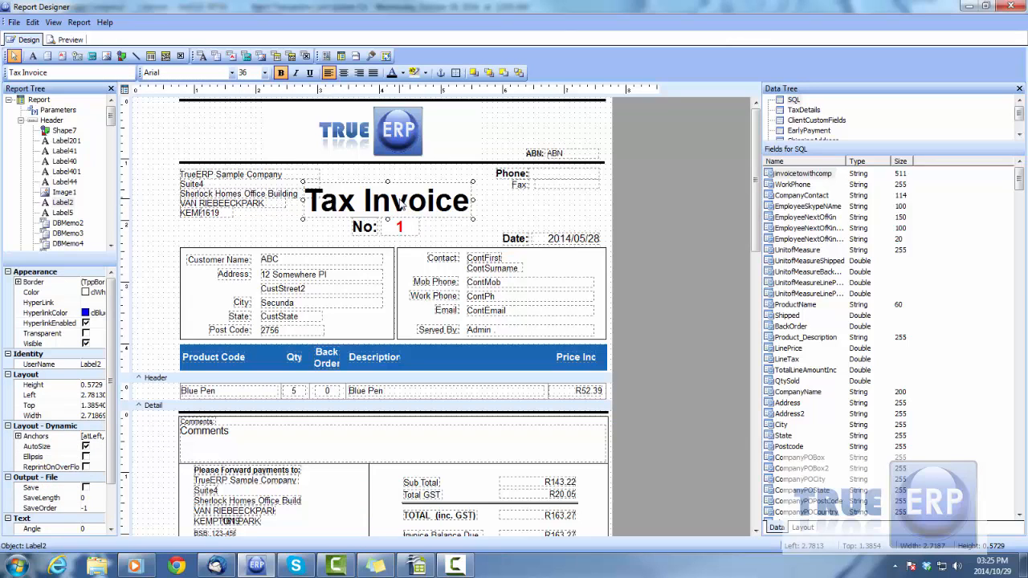
mouse_move(431, 206)
left_mouse_down()
mouse_move(455, 206)
mouse_move(437, 191)
mouse_move(479, 215)
mouse_move(425, 202)
left_mouse_up()
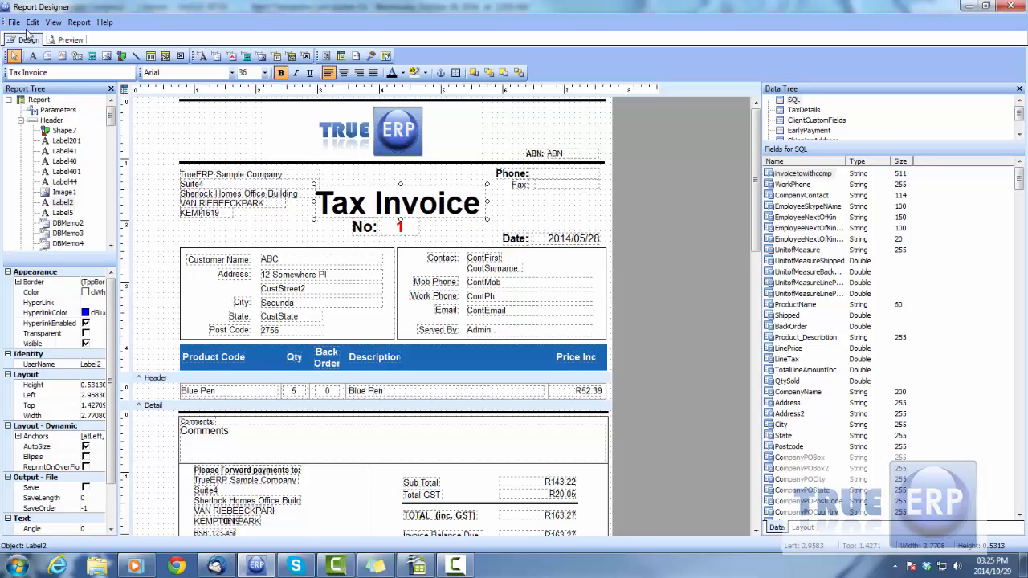
- Show the Align or Space and Size toolbars in the Report Designer
left_click(54, 23)
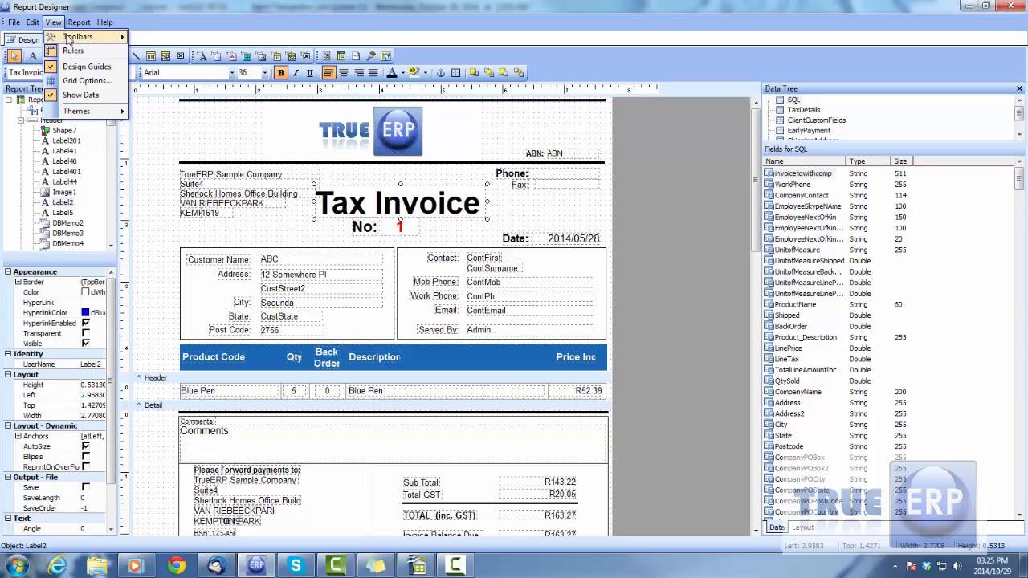
mouse_move(71, 38)
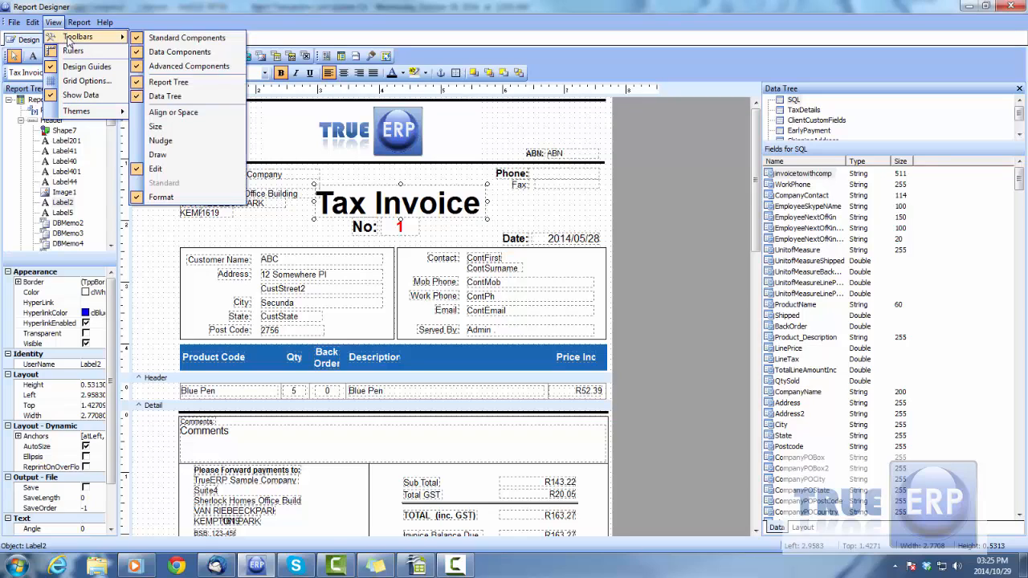
left_click(182, 113)
left_click(53, 23)
mouse_move(70, 22)
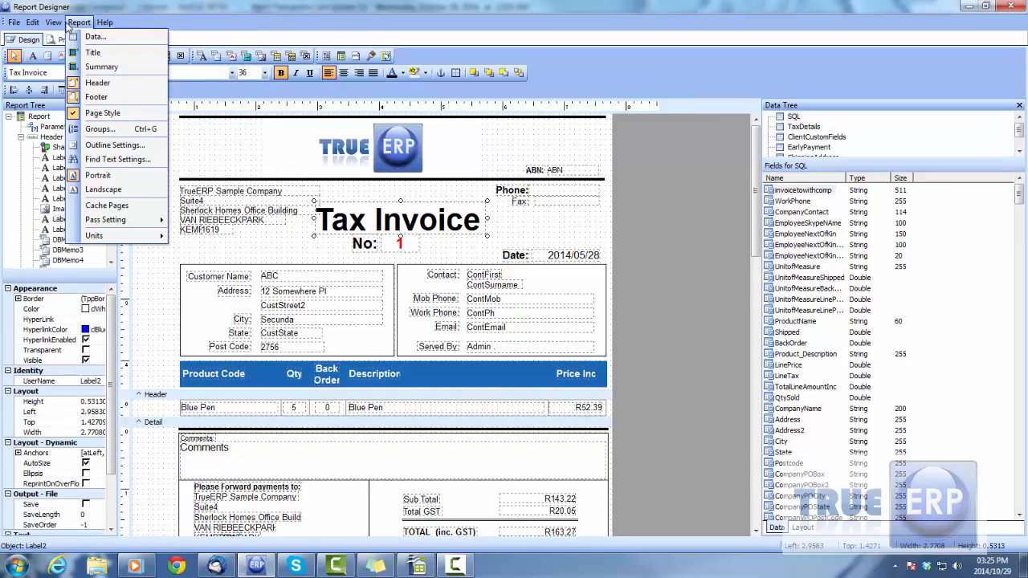
mouse_move(89, 37)
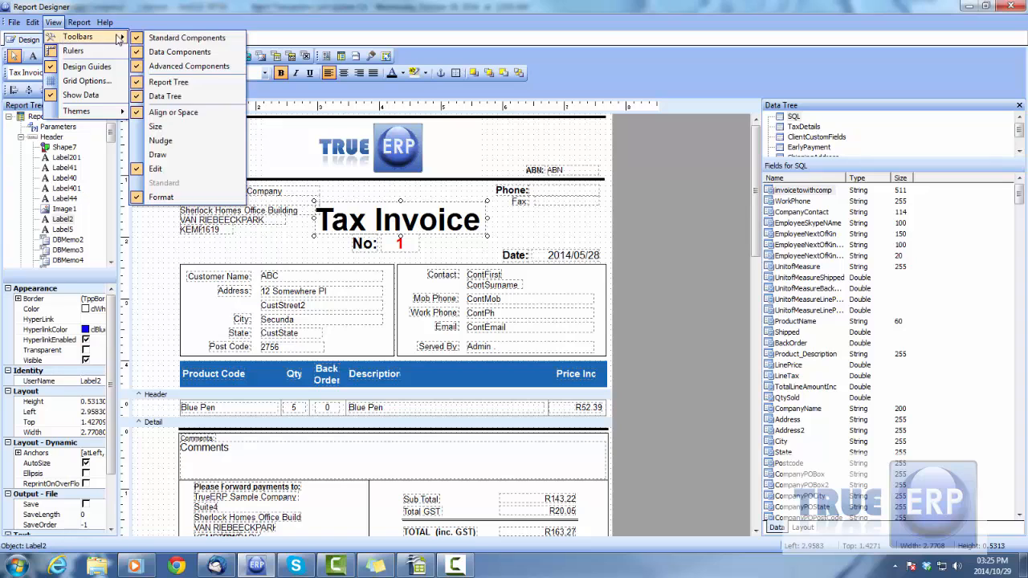
left_click(166, 128)
- Show the Nudge and Draw toolbars as well, and check the list of enabled toolbars
left_click(77, 22)
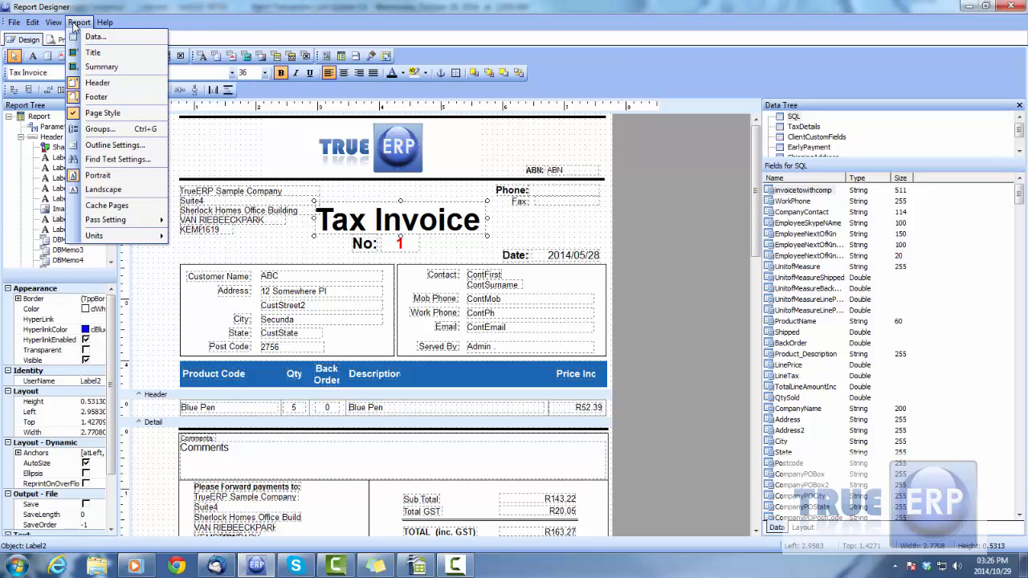
mouse_move(56, 24)
mouse_move(80, 37)
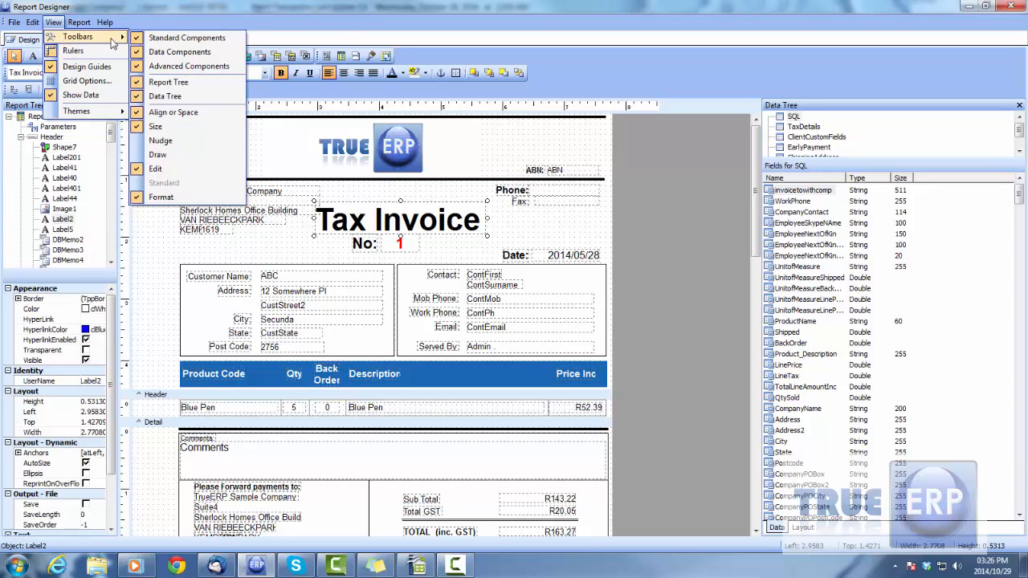
left_click(165, 146)
left_click(53, 23)
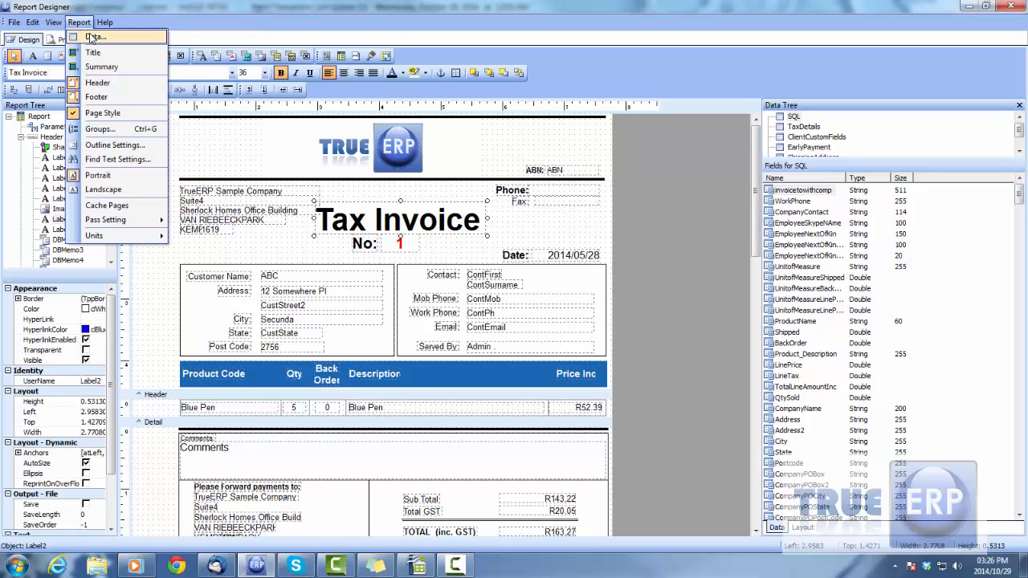
mouse_move(52, 23)
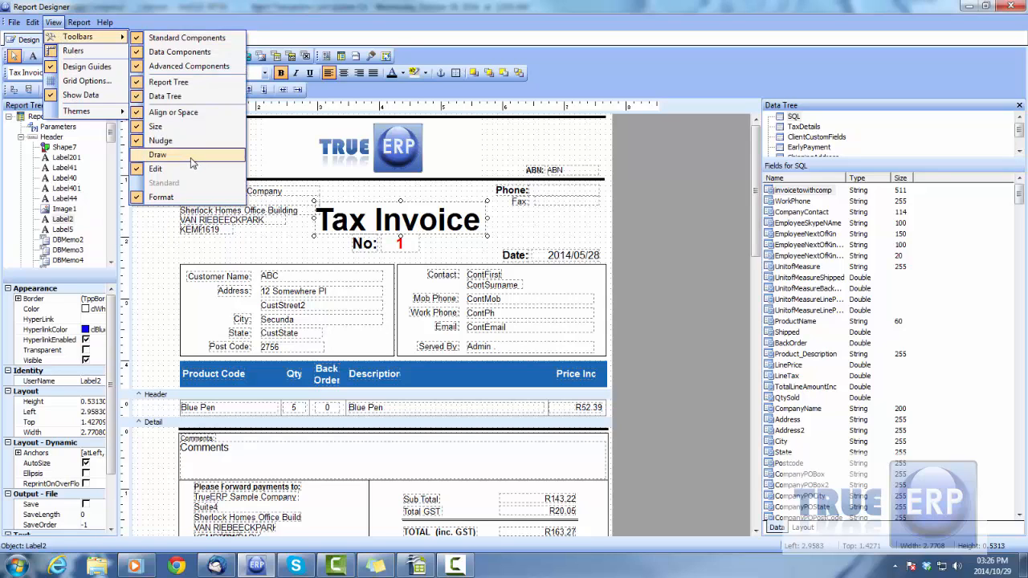
left_click(191, 163)
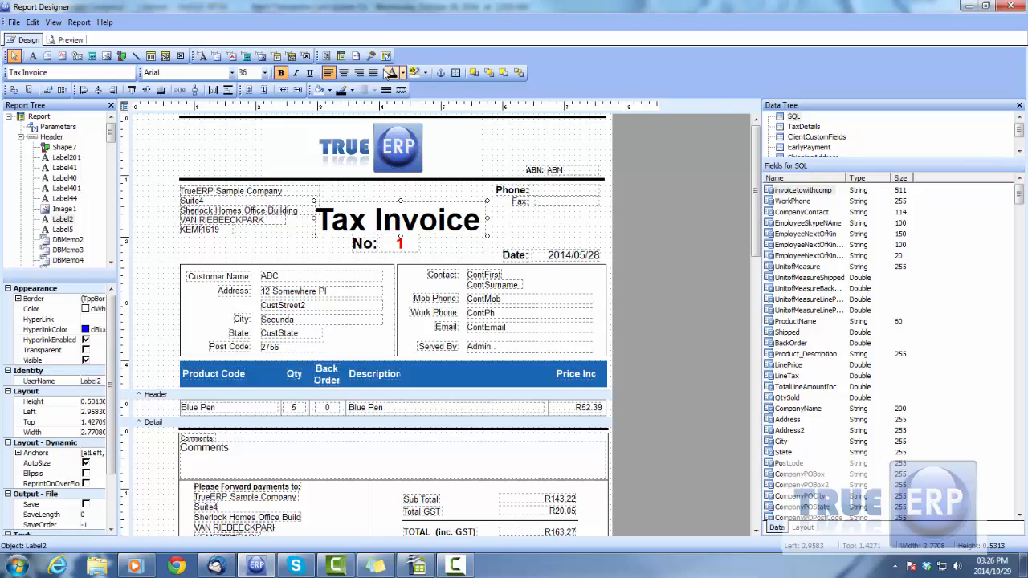
left_click(53, 22)
mouse_move(78, 37)
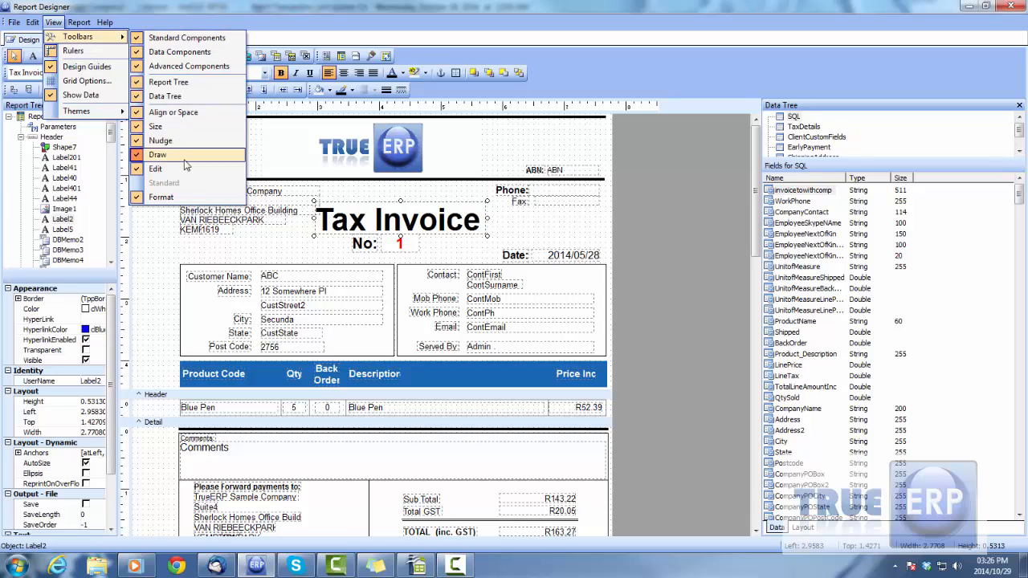
left_click(685, 6)
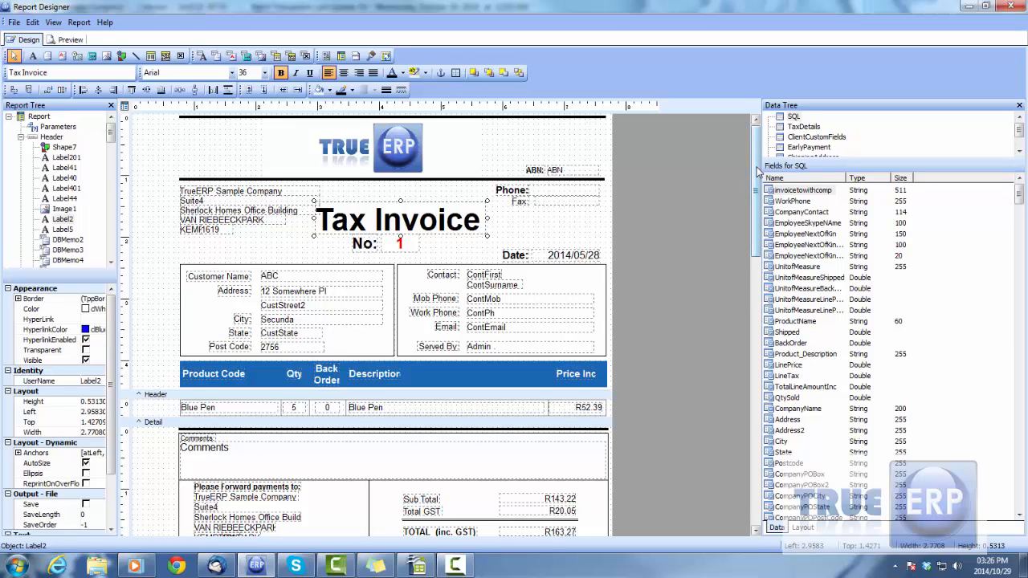
- Review the report layout down to the Page Style band, and adjust the Header and Detail bands, making Detail about 0.39 high
scroll(274, 207, "down", 5)
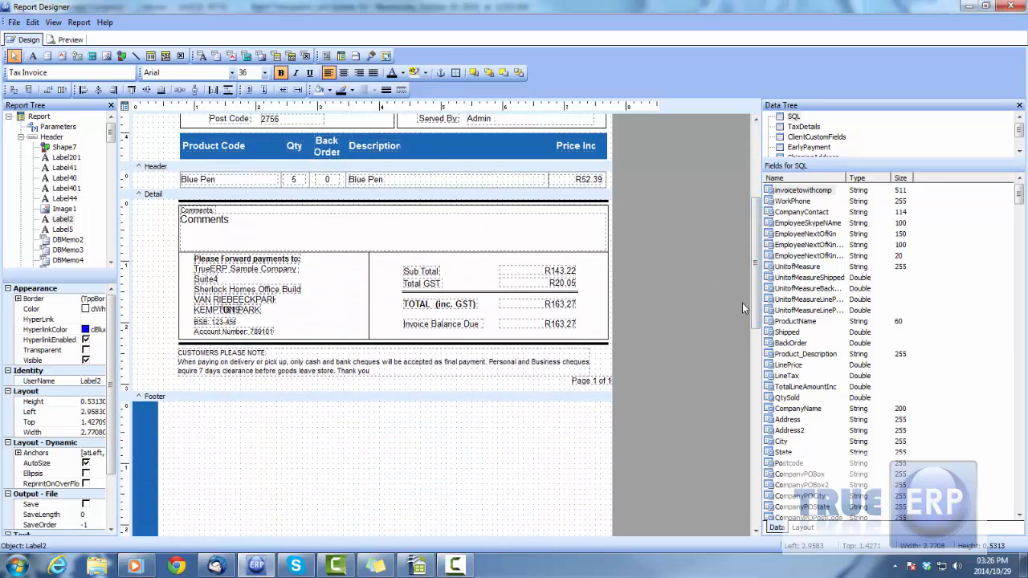
left_click_drag(757, 289, 777, 441)
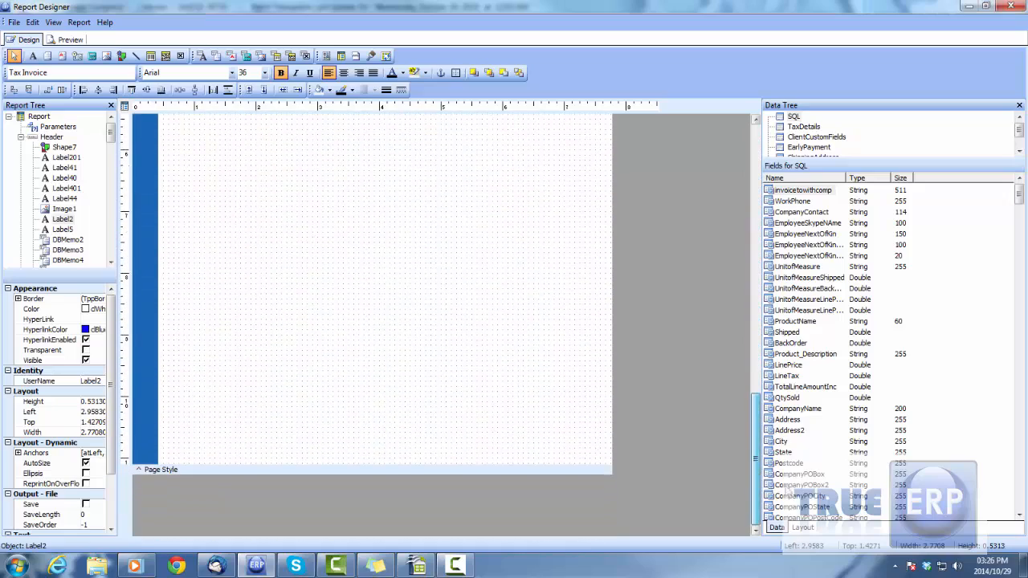
left_click_drag(785, 495, 760, 480)
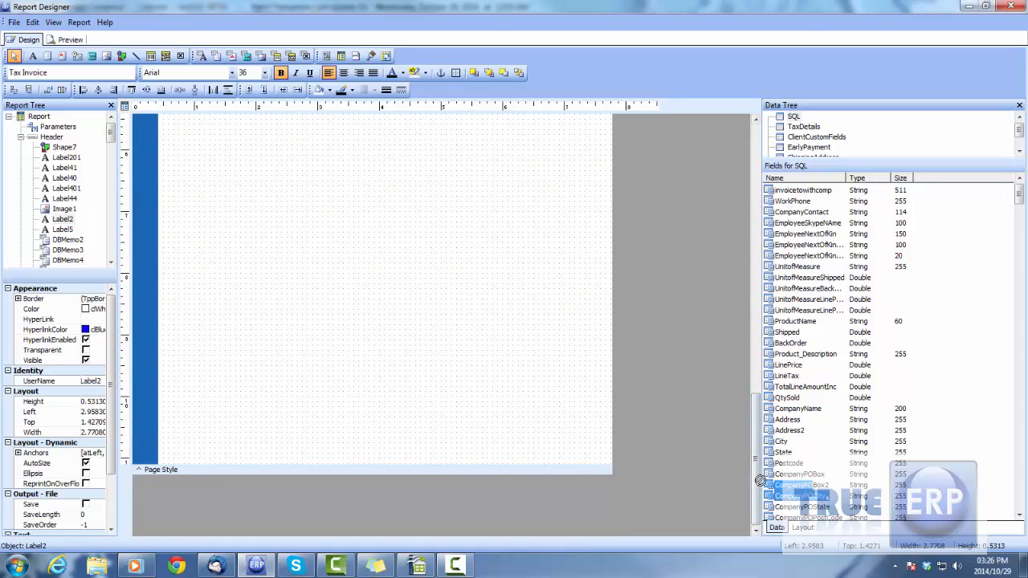
left_click_drag(758, 410, 758, 144)
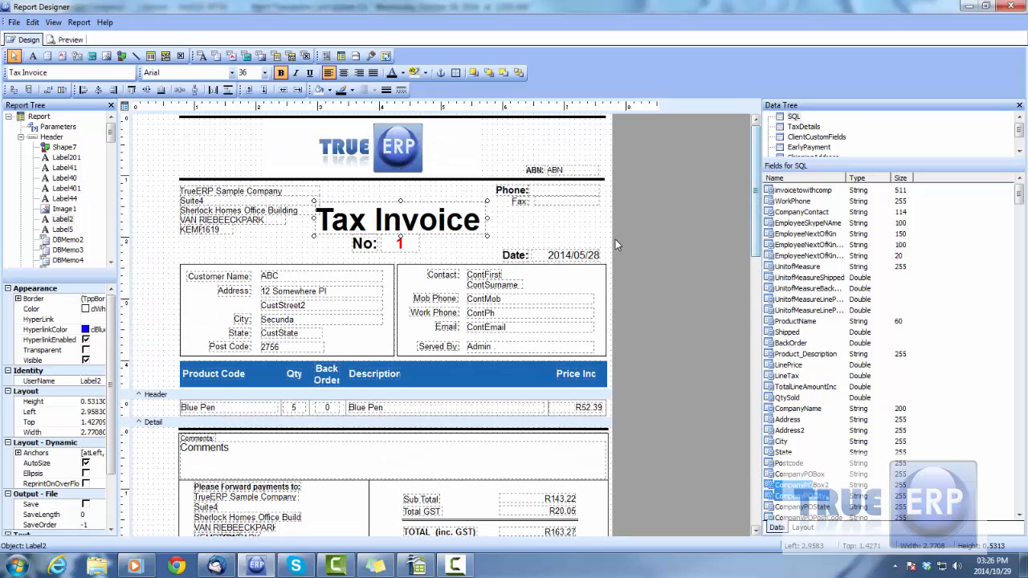
left_click(151, 388)
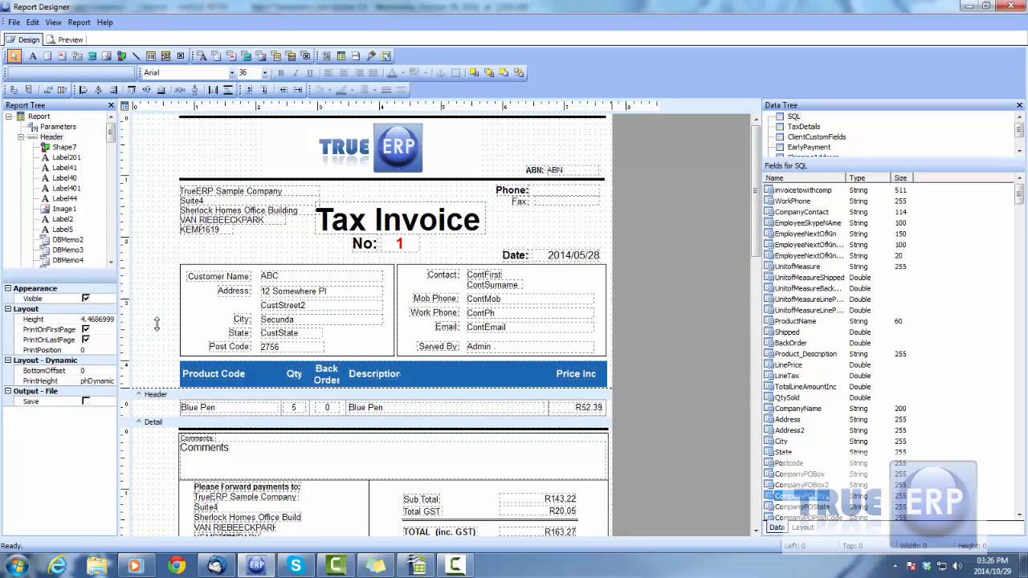
mouse_move(152, 422)
left_mouse_down()
mouse_move(151, 442)
mouse_move(151, 426)
left_mouse_up()
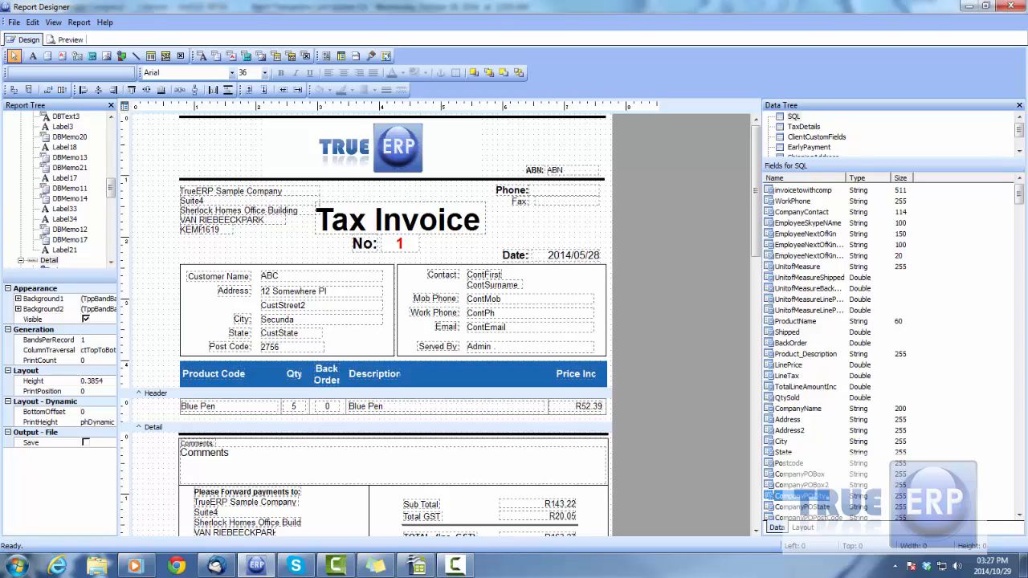
- Add a Title band above the header of the invoice report
key("F10")
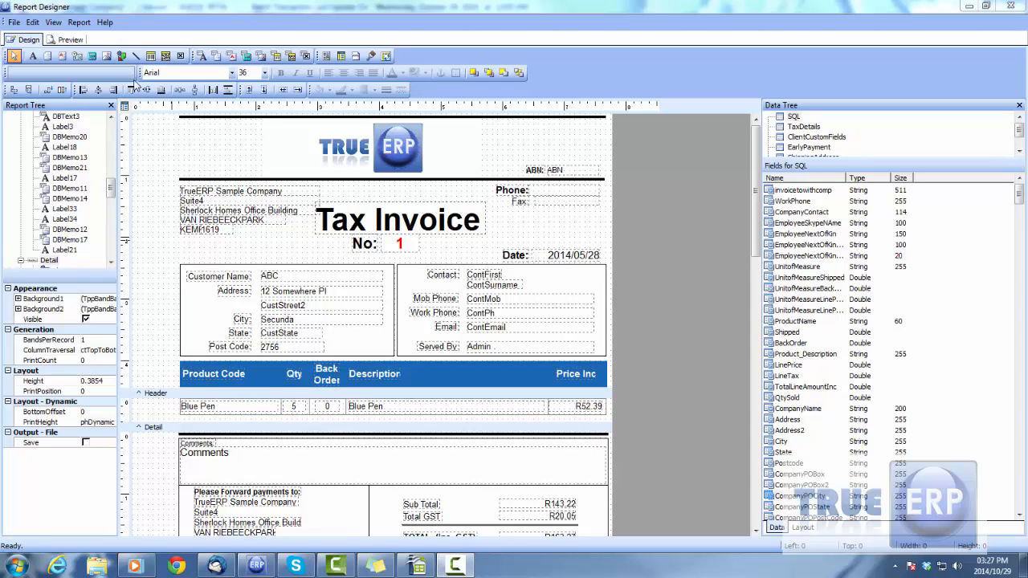
left_click(78, 23)
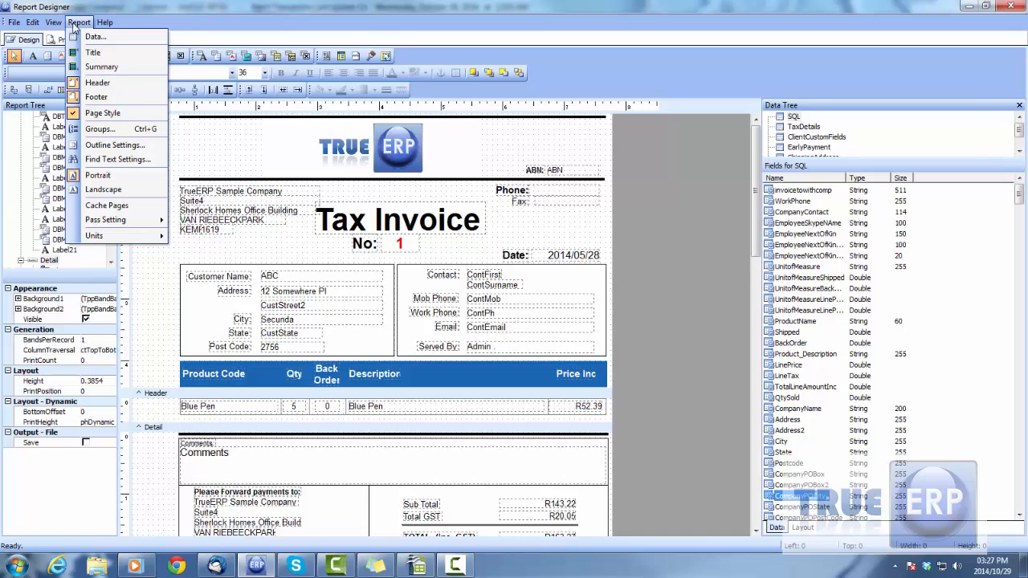
left_click(98, 57)
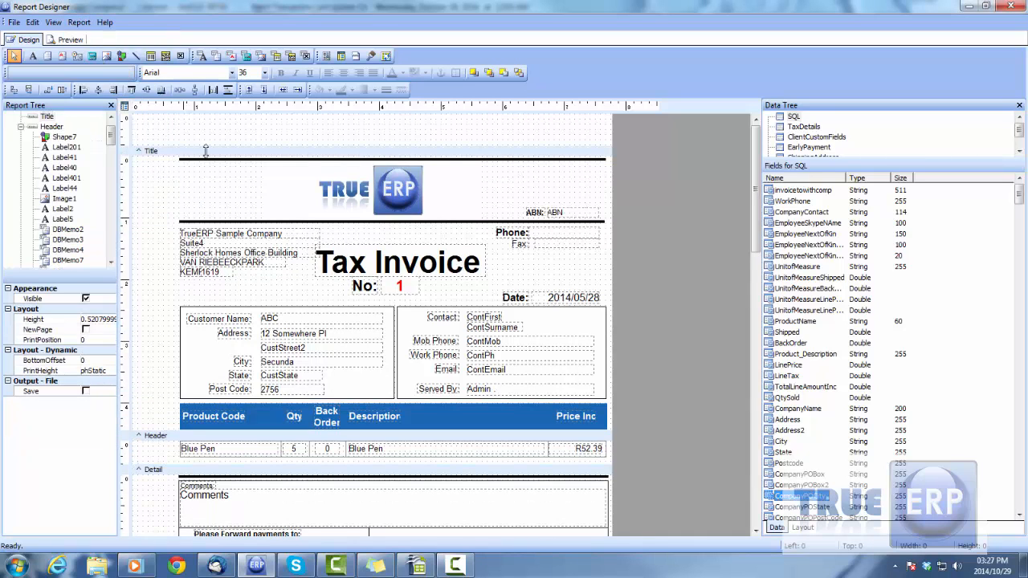
- Add a Summary band to the invoice report
left_click(78, 22)
left_click(102, 67)
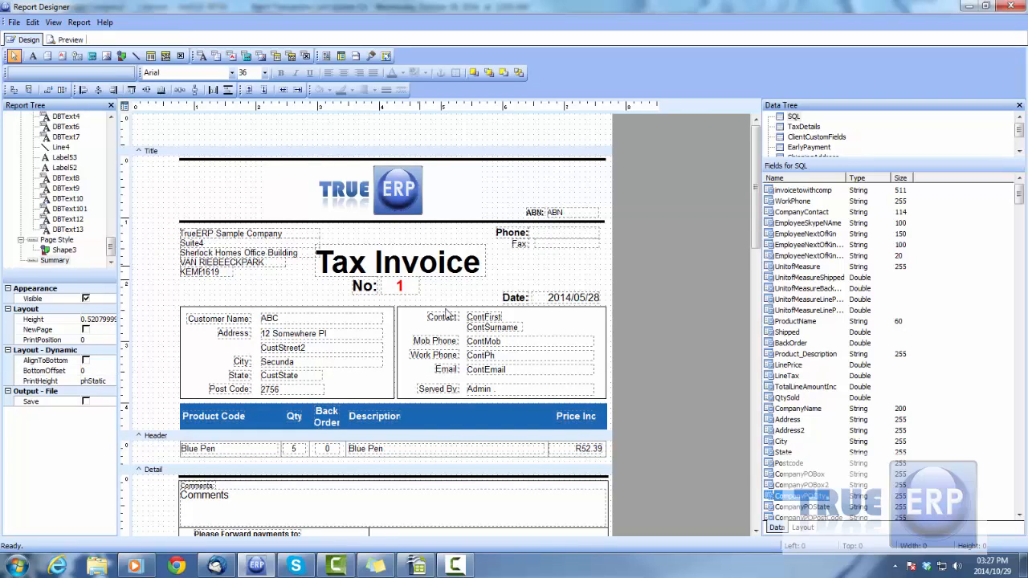
scroll(242, 393, "down", 4)
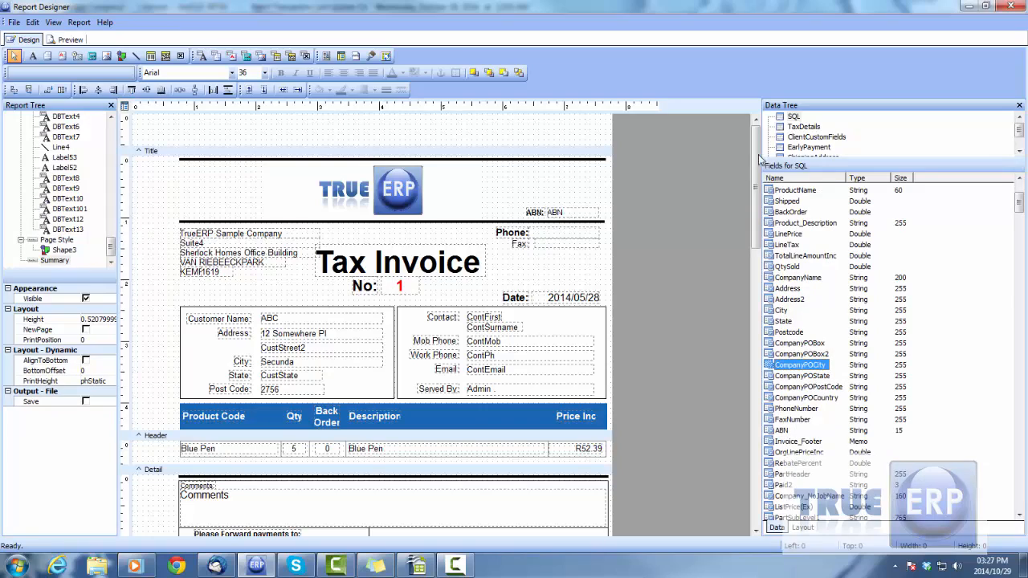
mouse_move(758, 160)
left_mouse_down()
mouse_move(766, 216)
mouse_move(804, 303)
mouse_move(762, 150)
left_mouse_up()
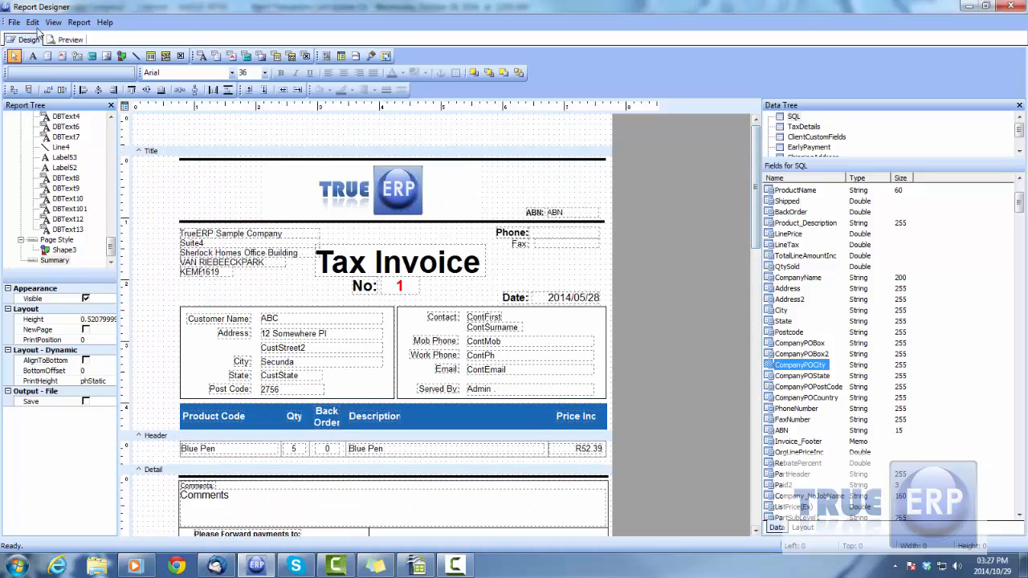
- Remove the Title and Summary bands from the invoice report
left_click(79, 22)
left_click(88, 51)
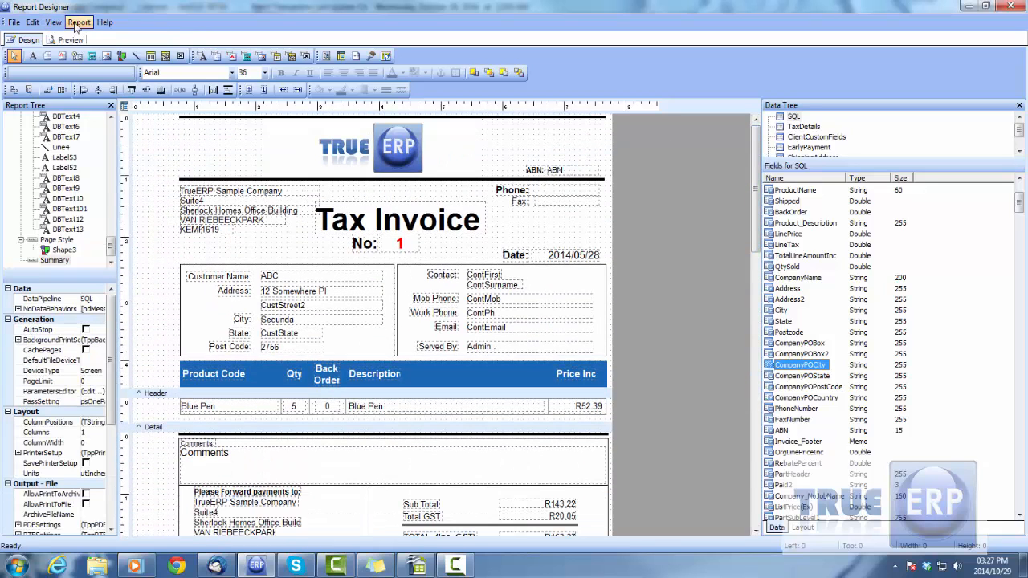
left_click(78, 25)
left_click(97, 67)
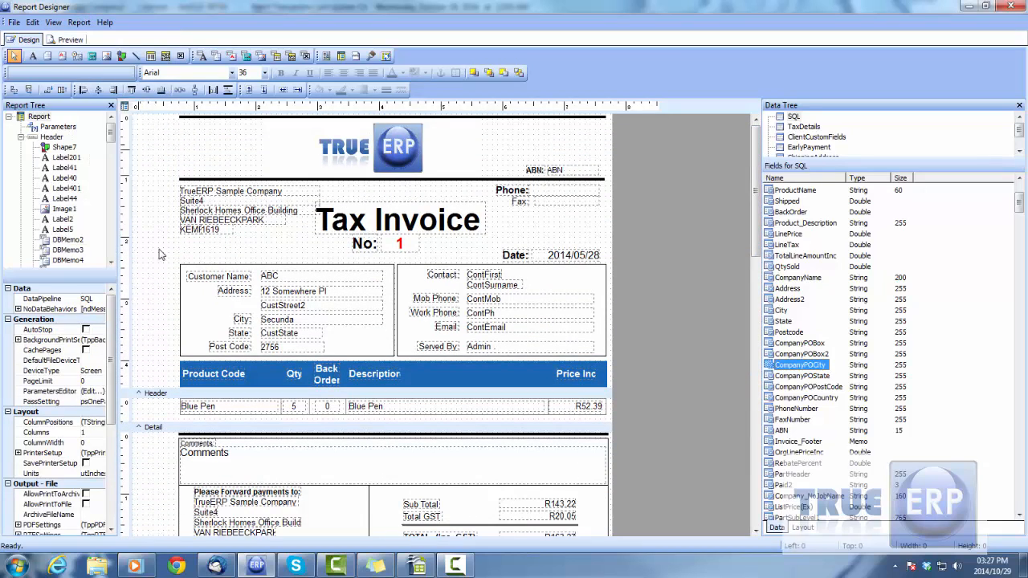
left_click(150, 390)
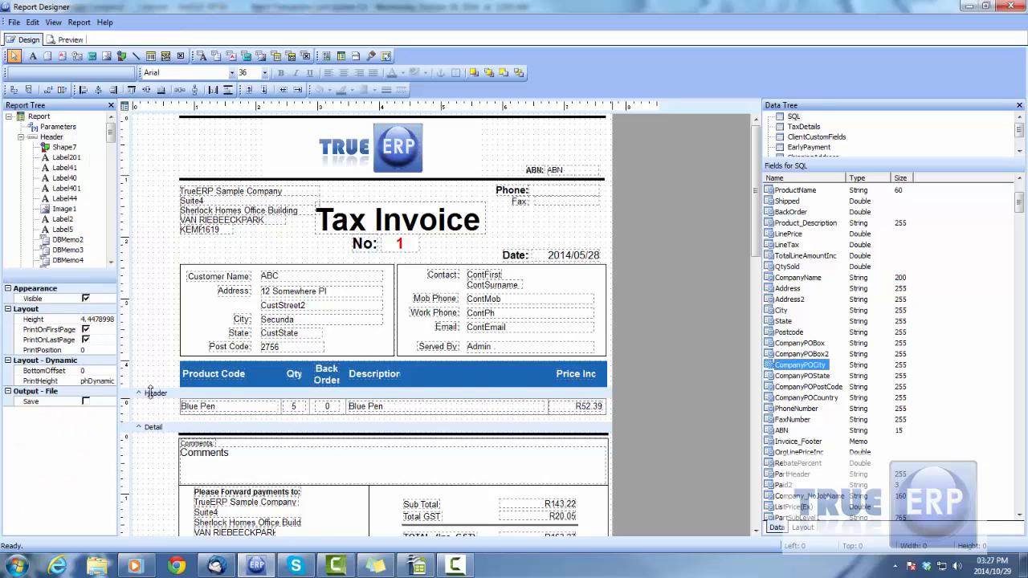
left_click_drag(755, 181, 760, 219)
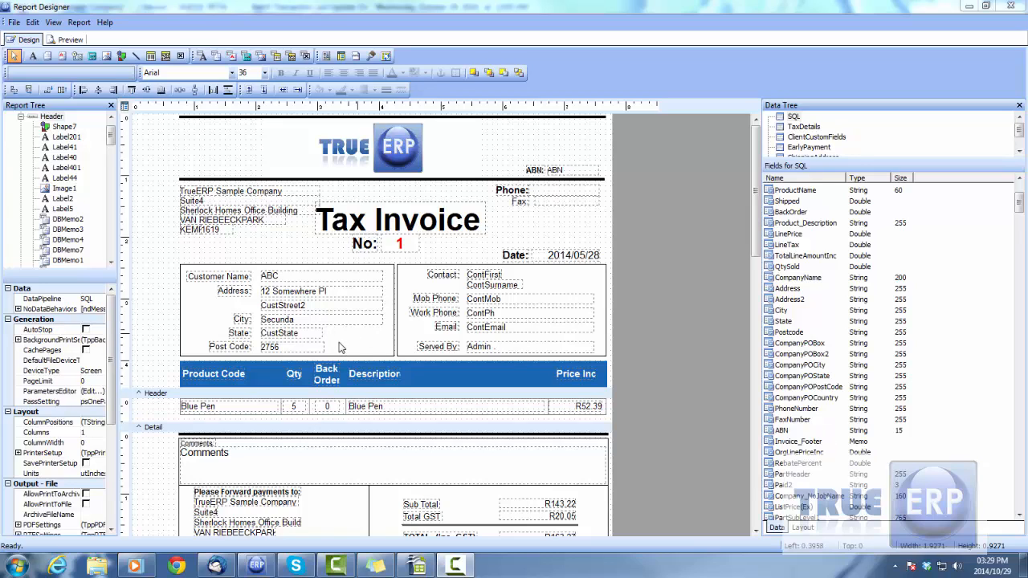
- Place a DBMemo beside the header logo, bound to the SQL Address field and sized about 1.69 wide by 0.69 high
left_click(202, 56)
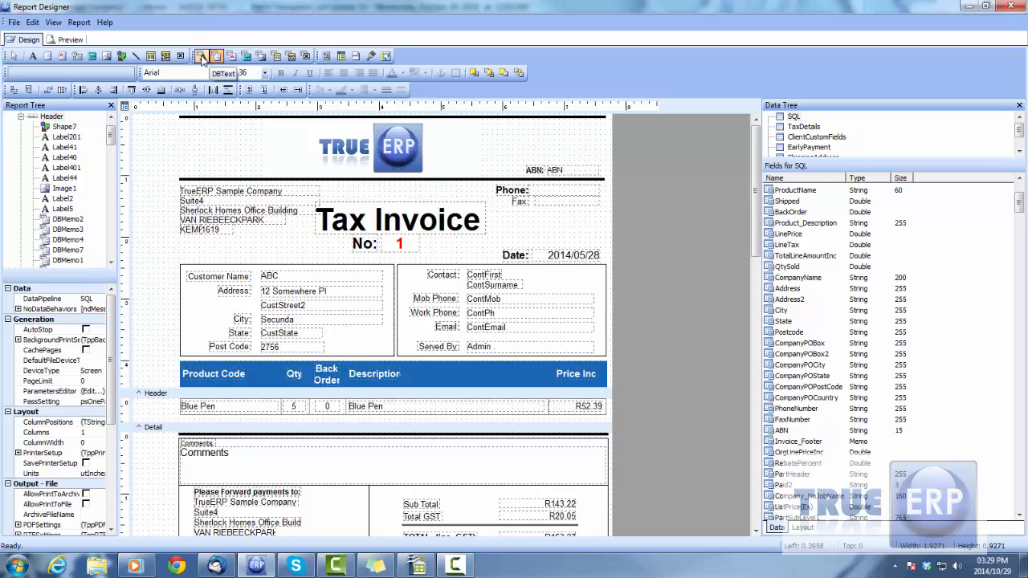
left_click(201, 139)
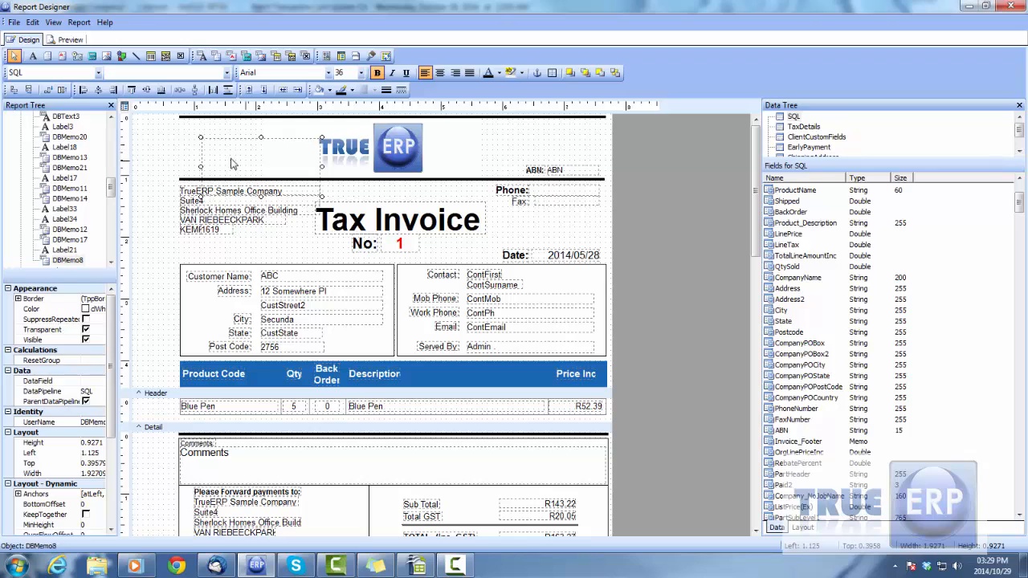
left_click(228, 72)
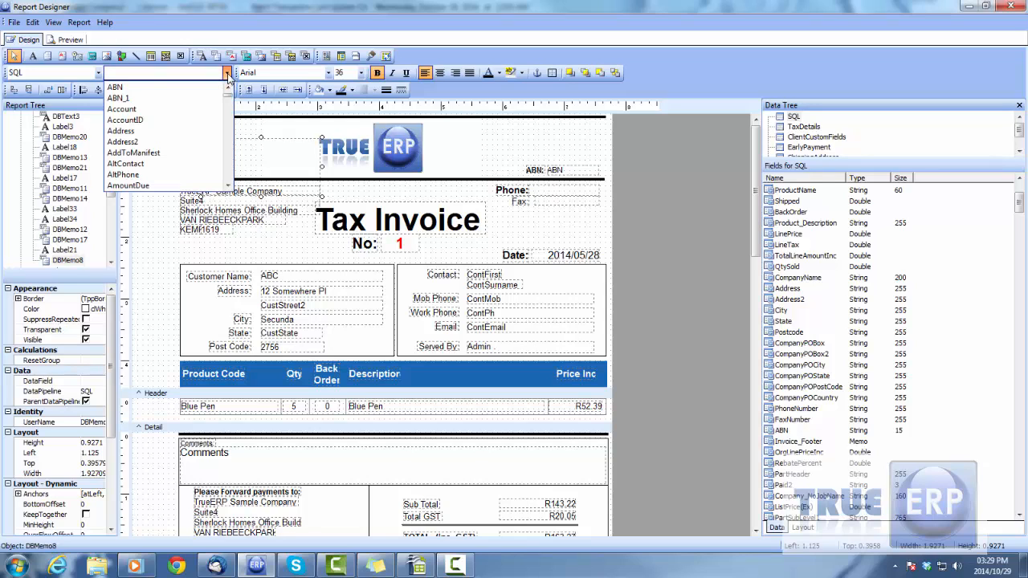
left_click(141, 133)
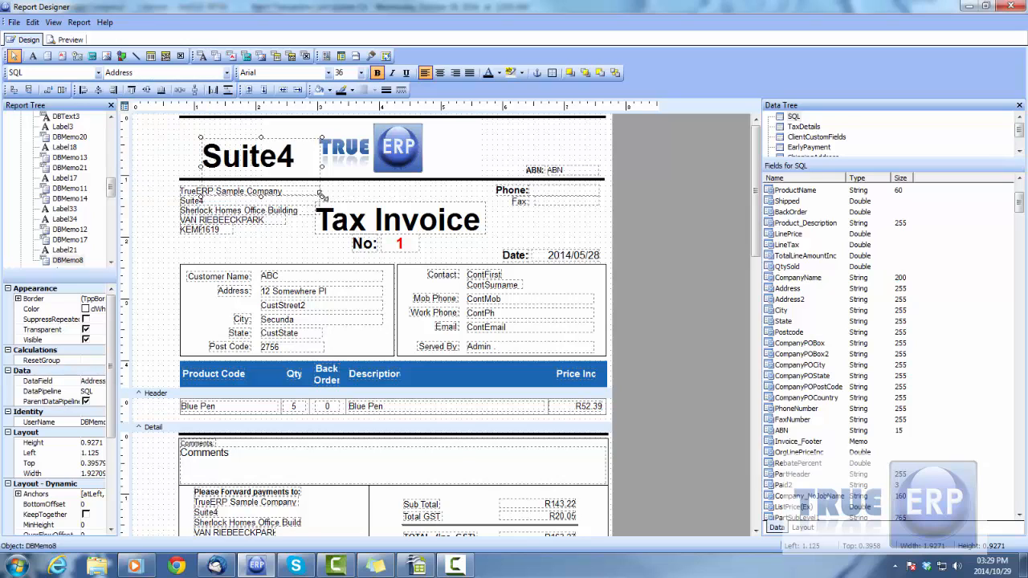
left_click_drag(322, 197, 440, 218)
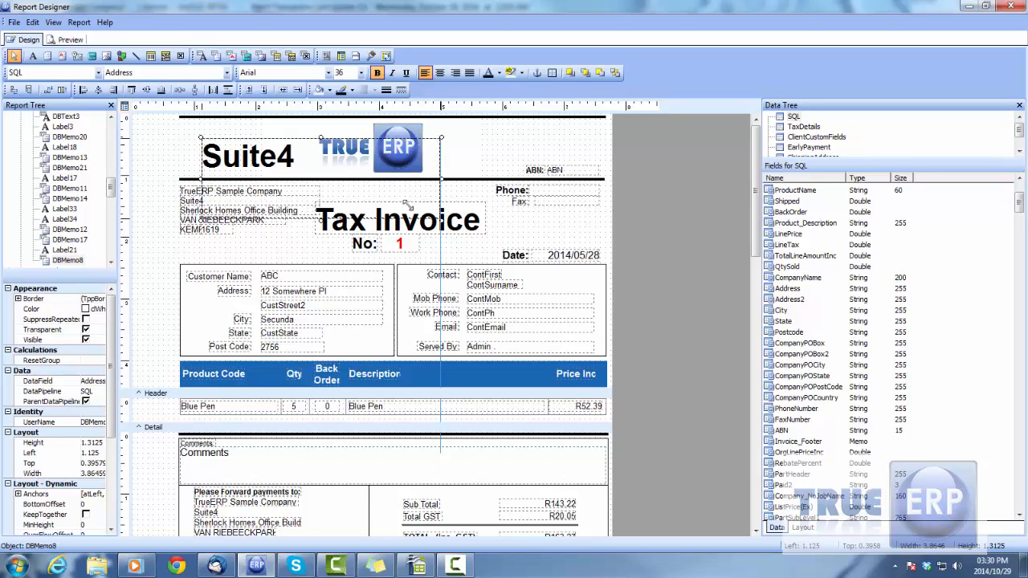
left_click_drag(441, 178, 307, 181)
- Switch the new memo's data field to Account, and finally to AltPhone
left_click(228, 73)
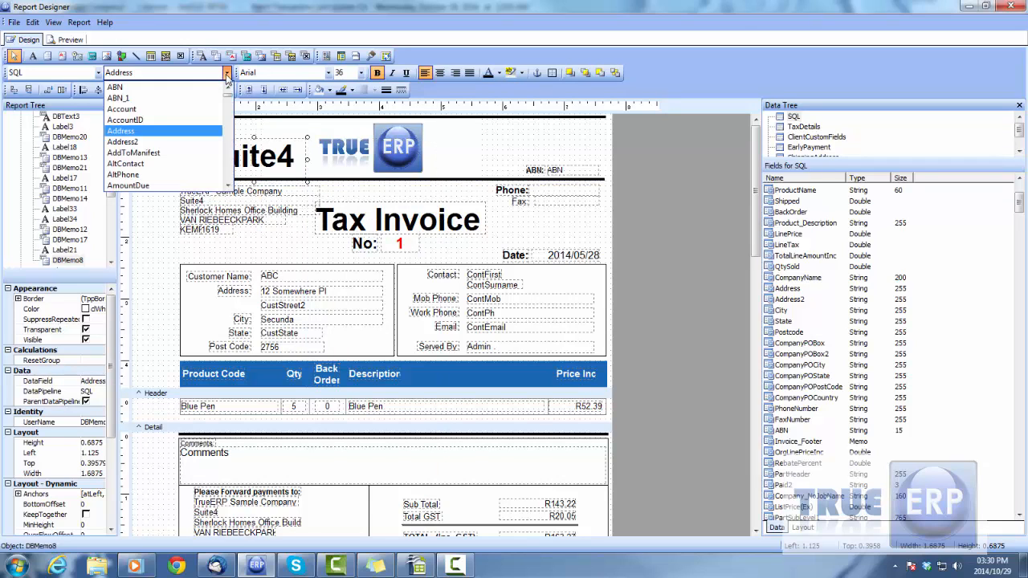
left_click(148, 113)
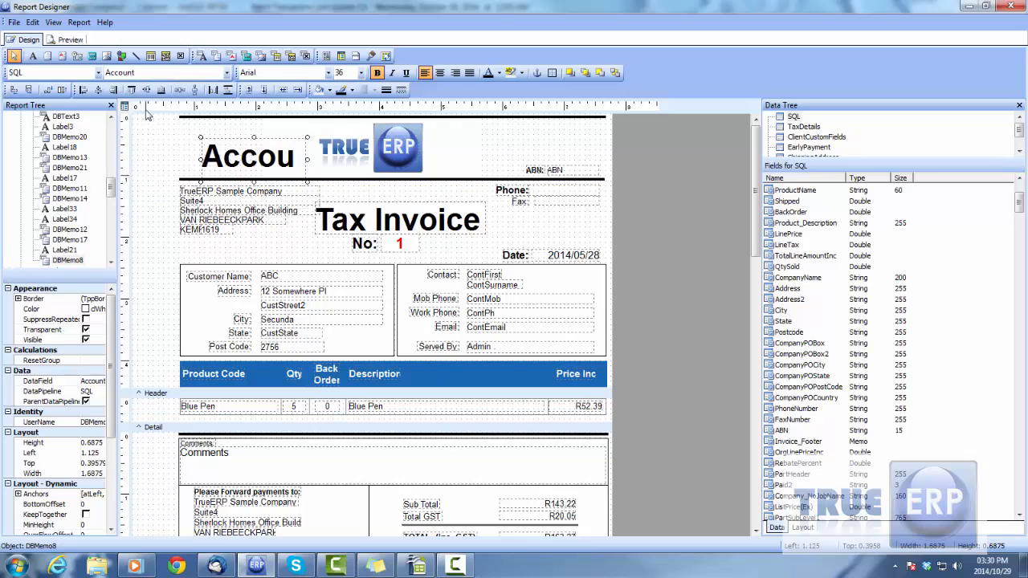
left_click(227, 73)
left_click(148, 178)
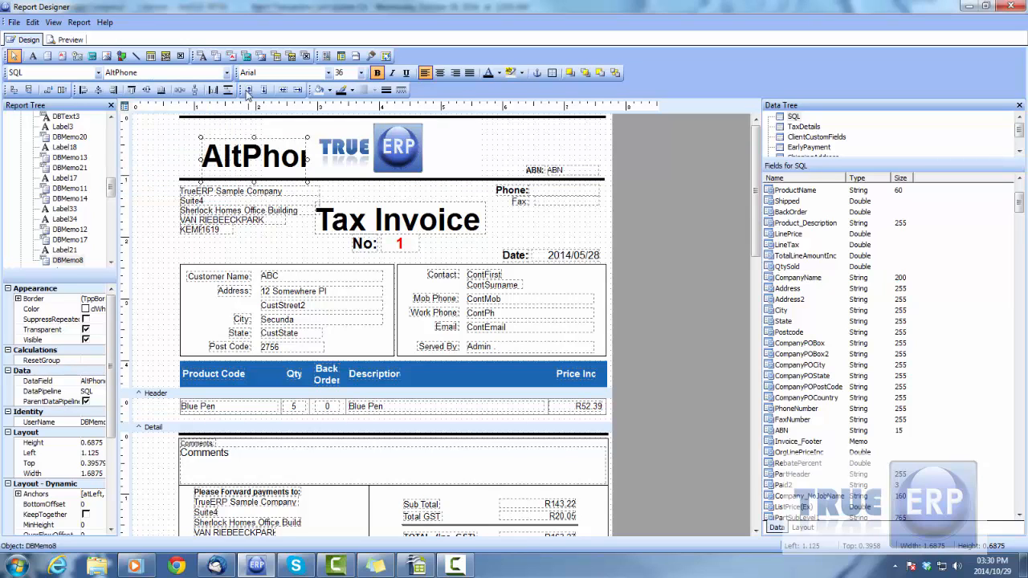
- Close the Report Designer and look over the Invoice template's SQL String
left_click(14, 21)
left_click(35, 80)
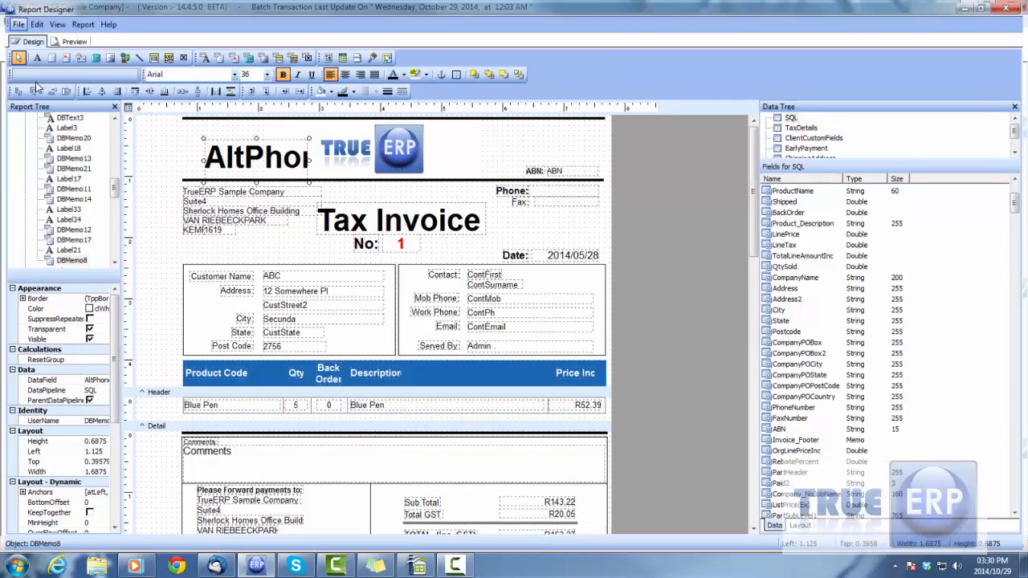
left_click_drag(317, 389, 701, 409)
left_click(578, 409)
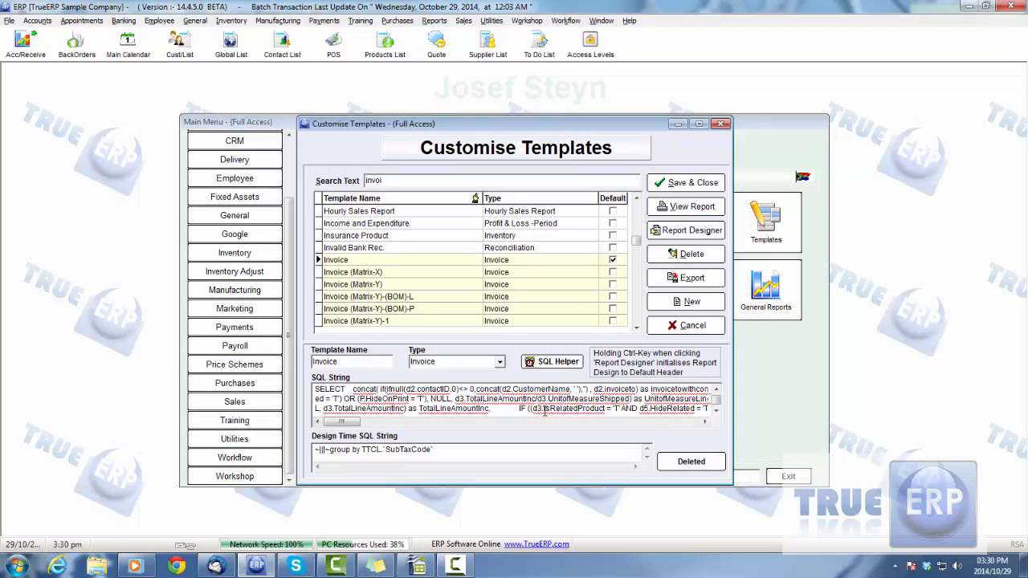
- Reopen the Invoice template in the Report Designer and delete the AltPhone memo from the header
left_click(473, 263)
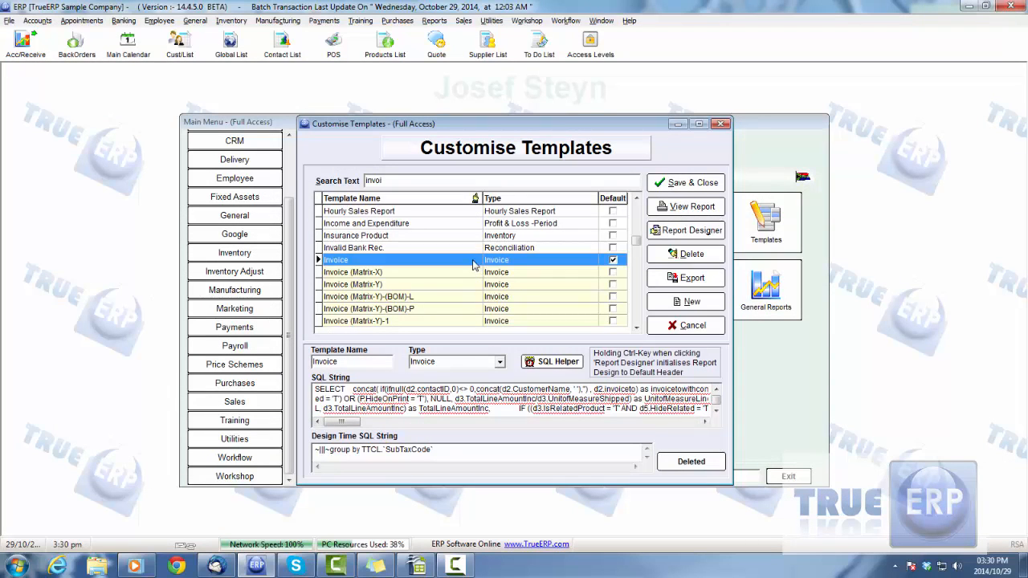
double_click(474, 265)
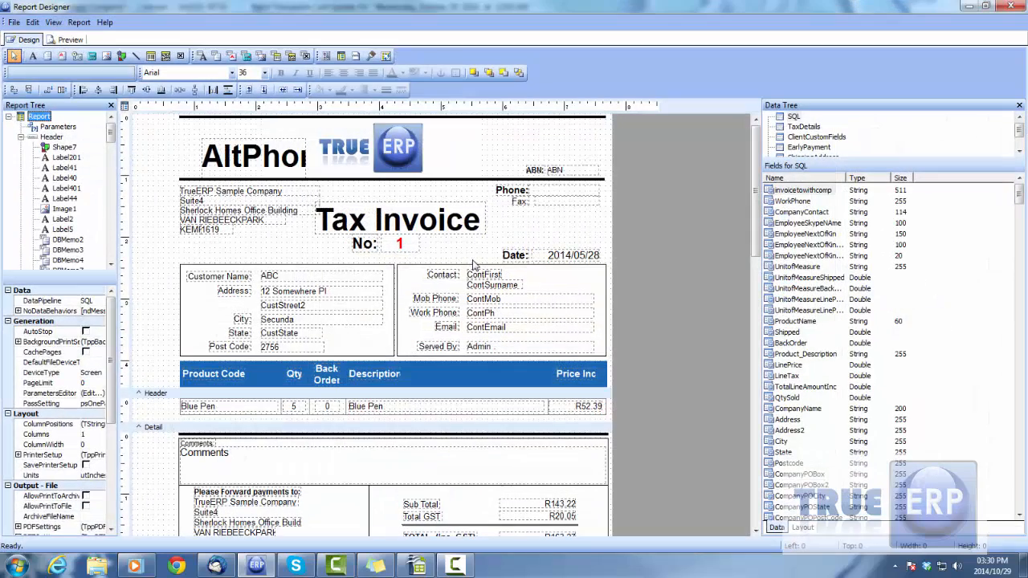
left_click(265, 159)
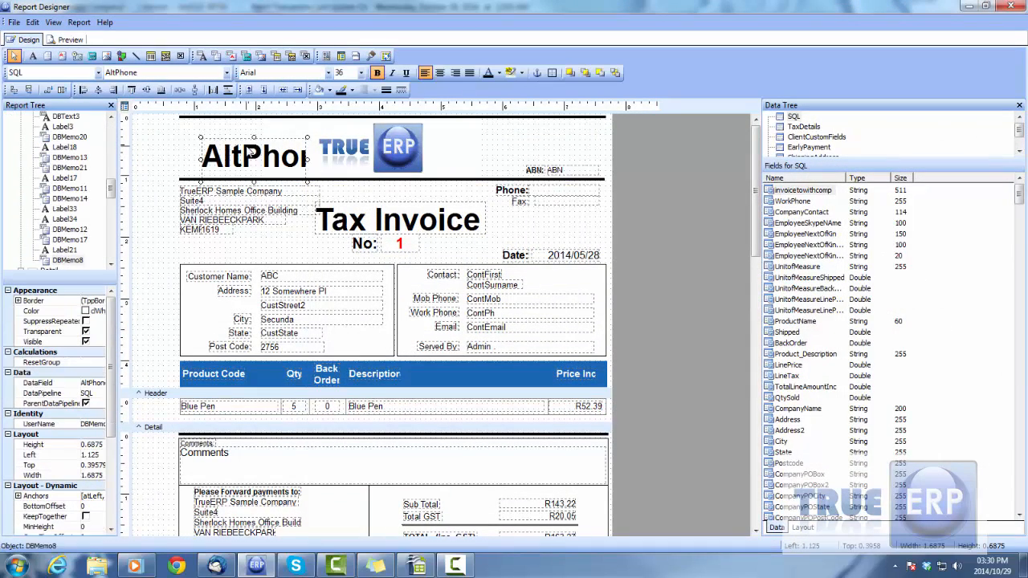
left_click_drag(265, 159, 281, 347)
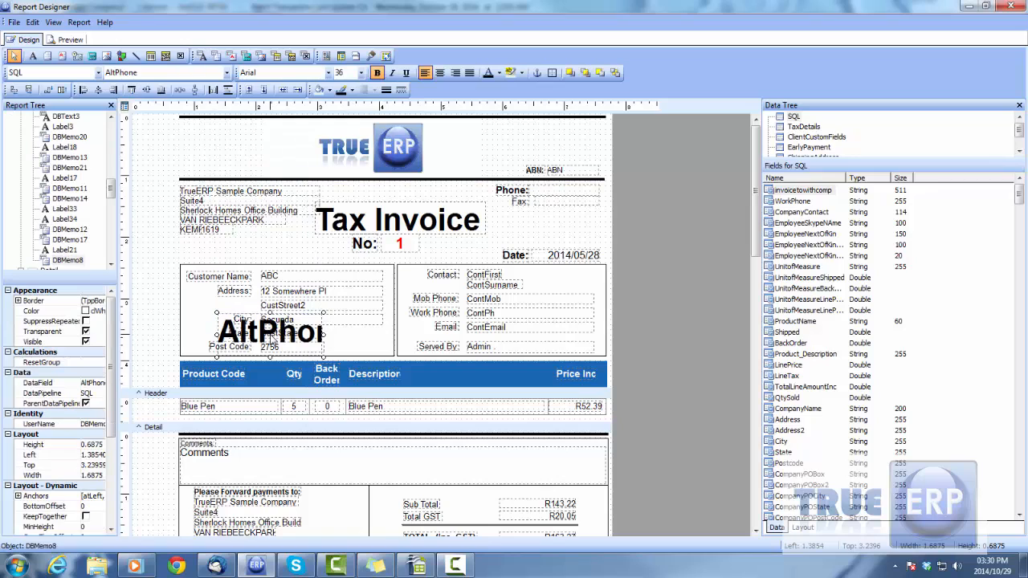
key("Delete")
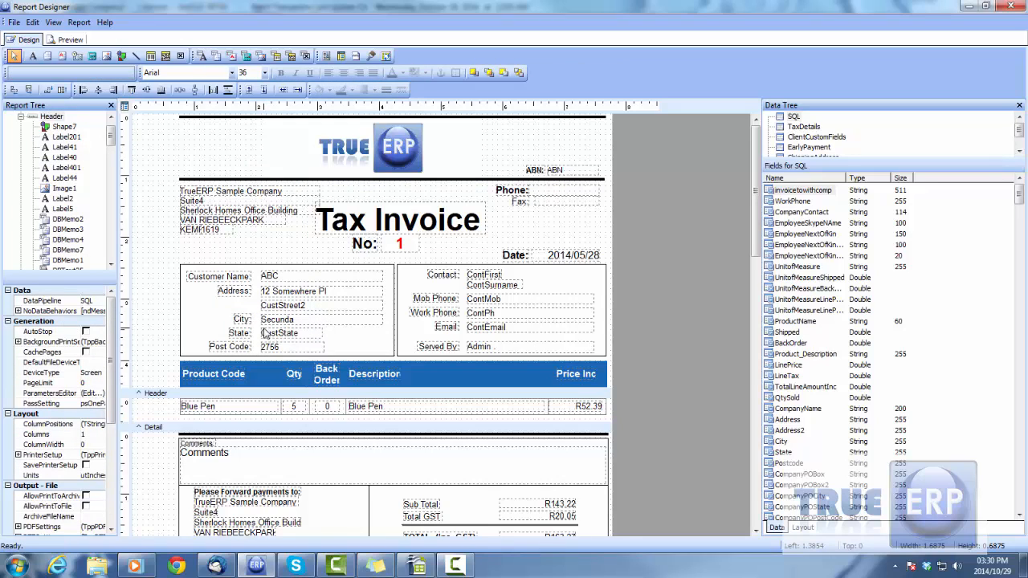
left_click(827, 236)
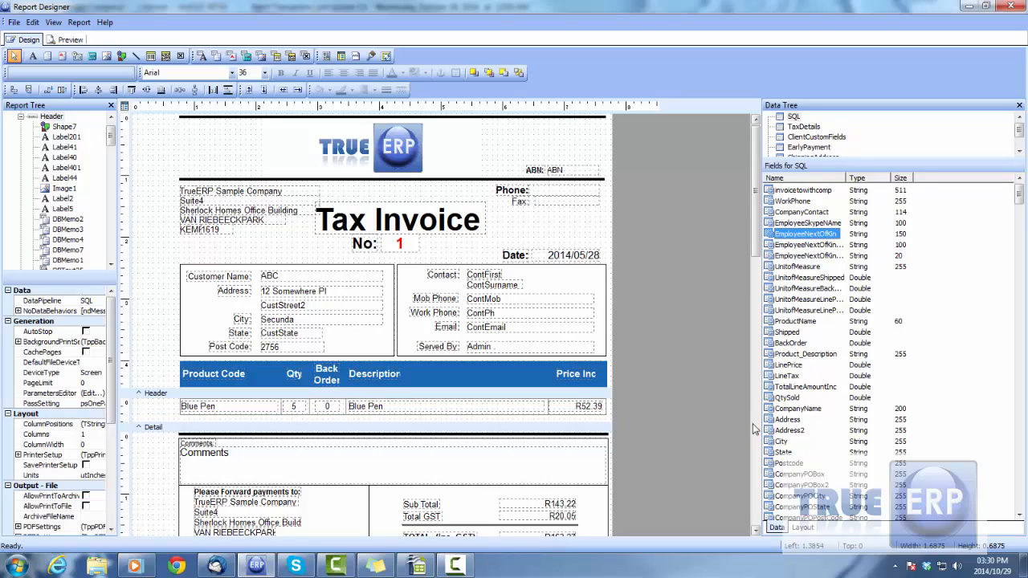
key("F10")
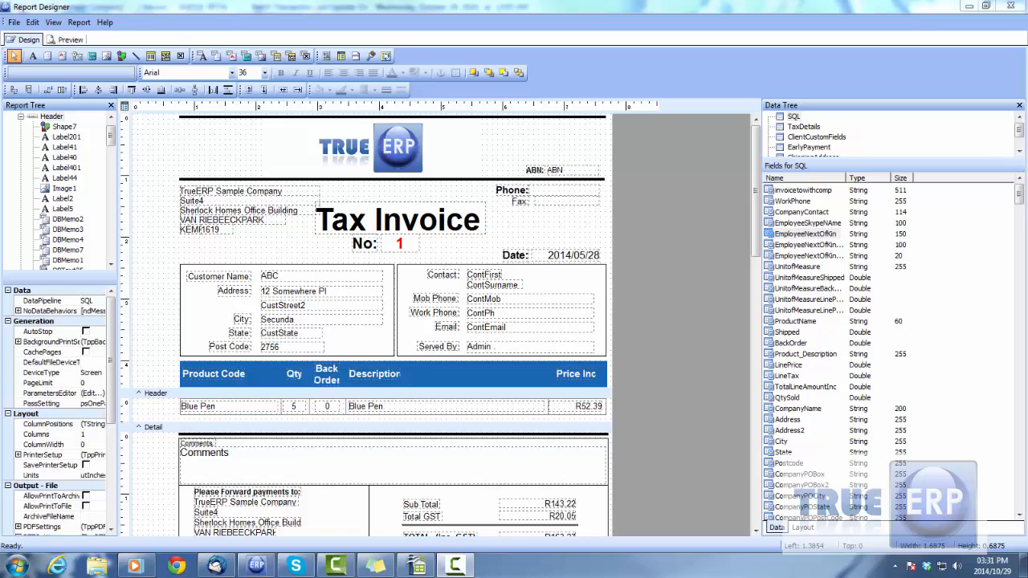
- Open the report's Page Setup, check the available printers, and set the number of copies to 2
left_click(14, 22)
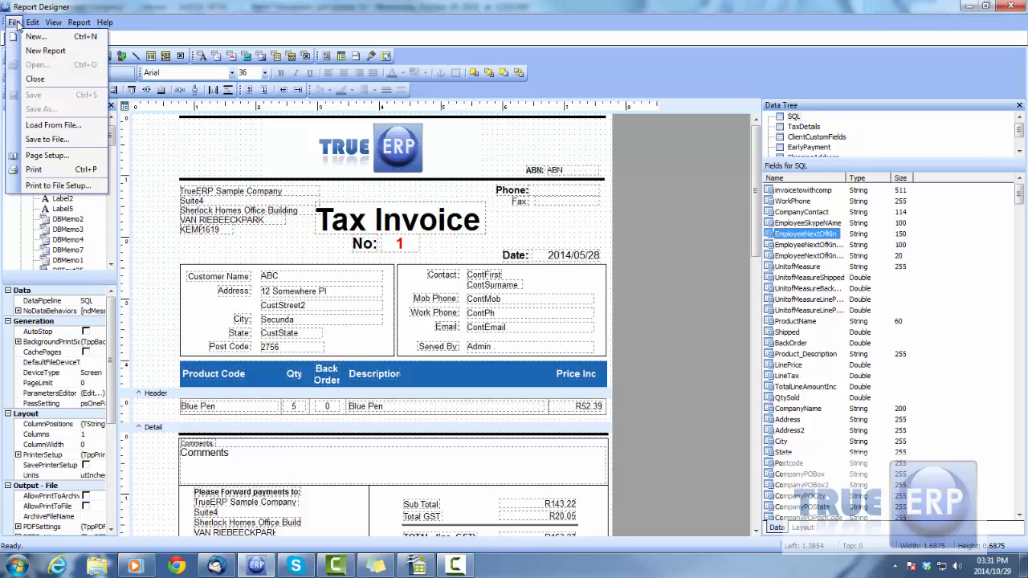
left_click(47, 155)
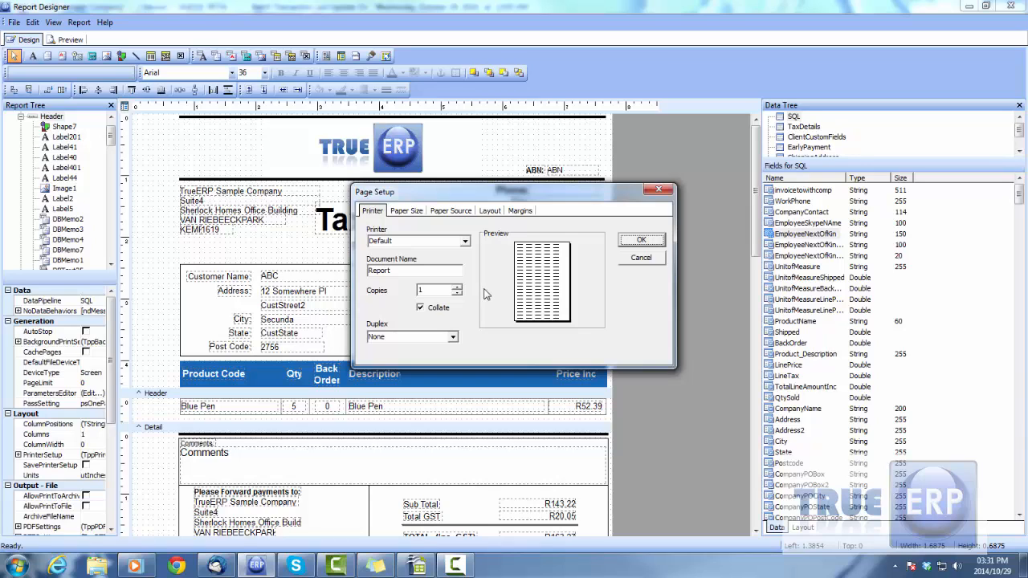
left_click(465, 242)
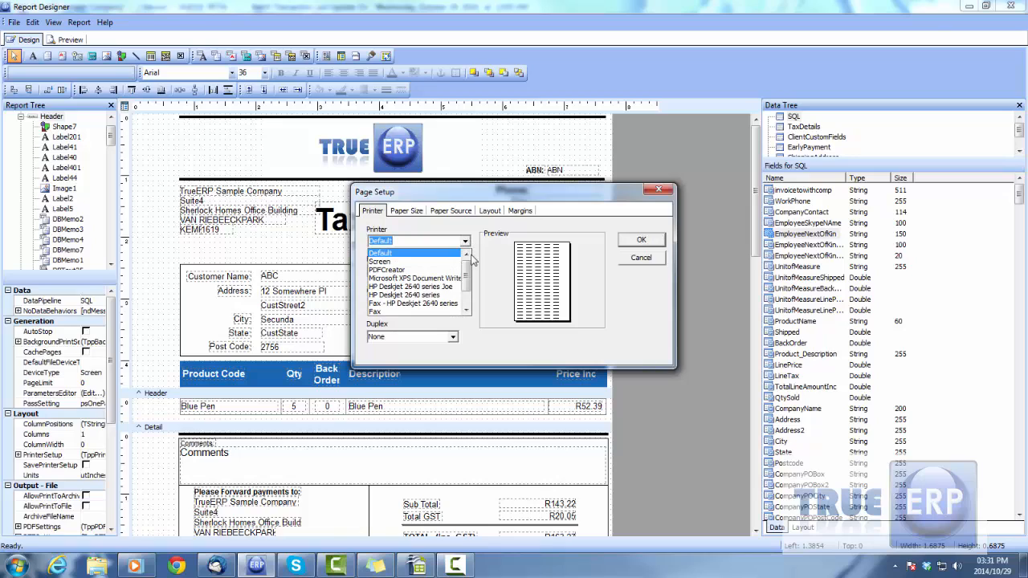
scroll(469, 277, "down", 1)
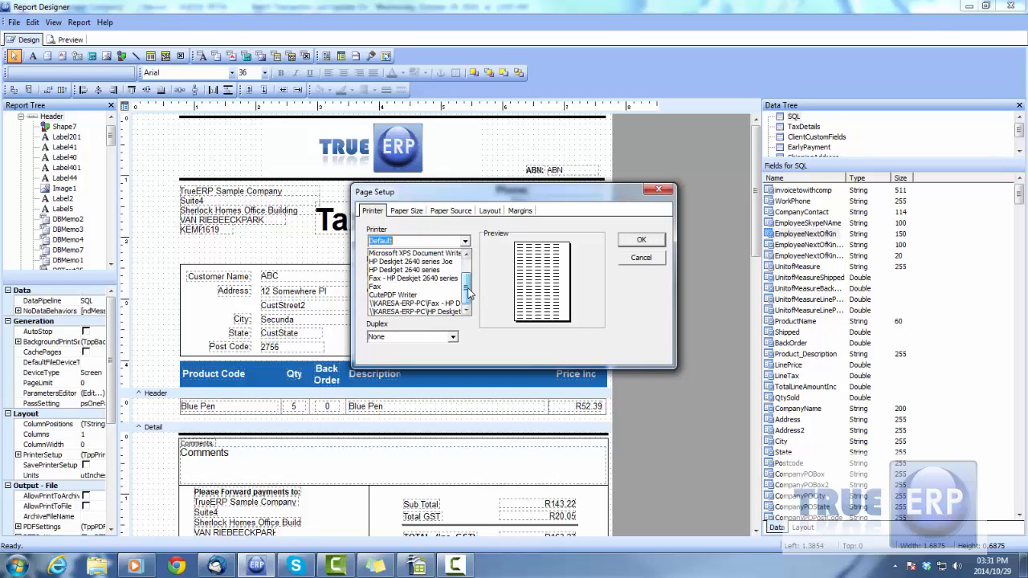
left_click(465, 242)
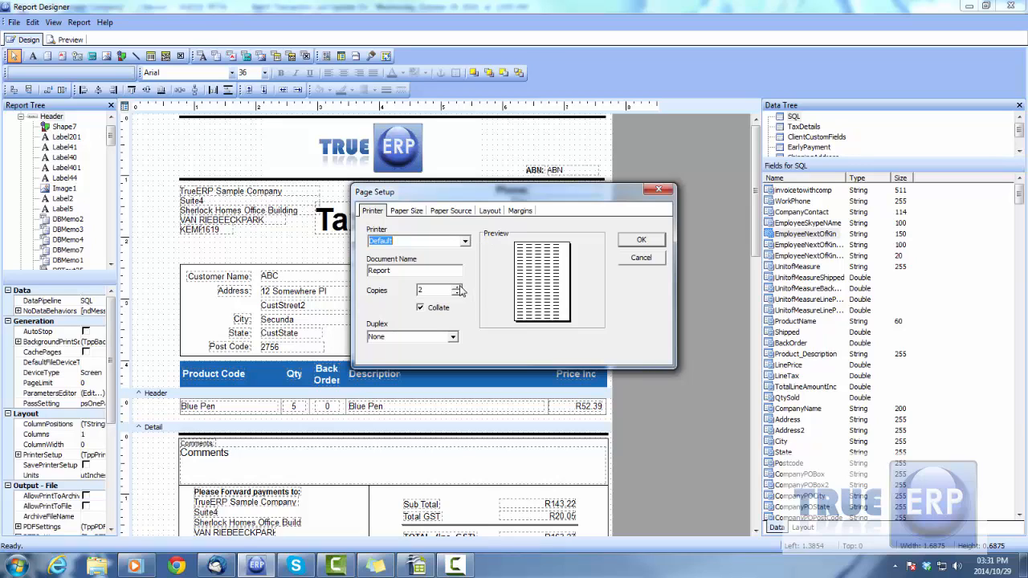
- Look through the Paper Size, Paper Source, Layout and Margins settings, and cancel the page setup
left_click(419, 215)
left_click(463, 213)
left_click(493, 213)
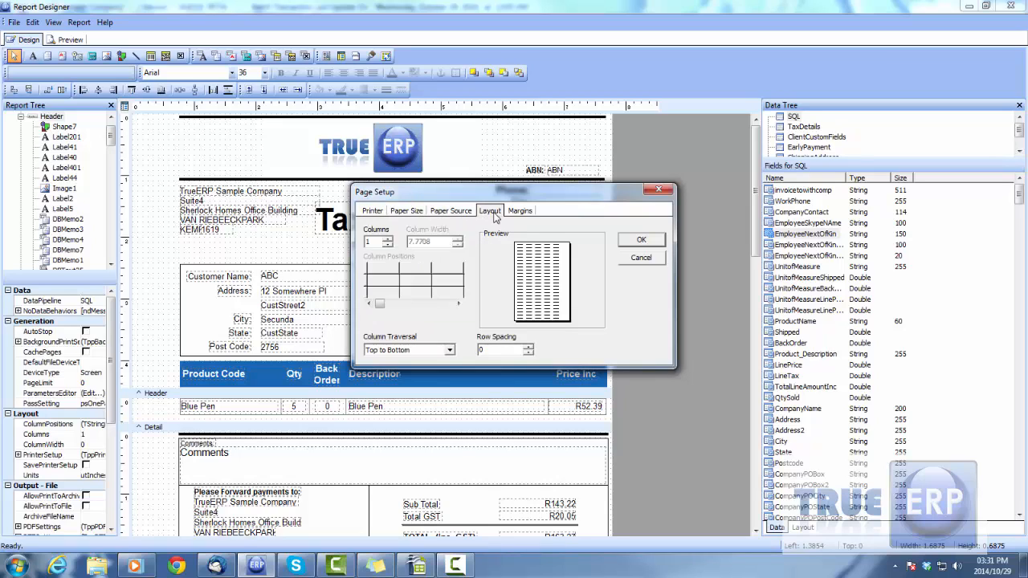
left_click(529, 211)
left_click(376, 211)
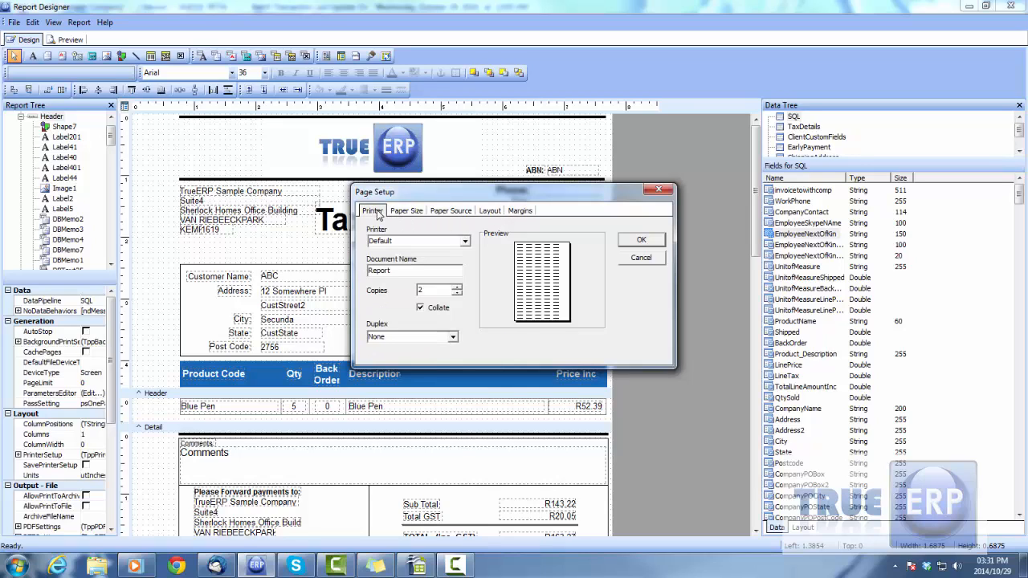
left_click(417, 212)
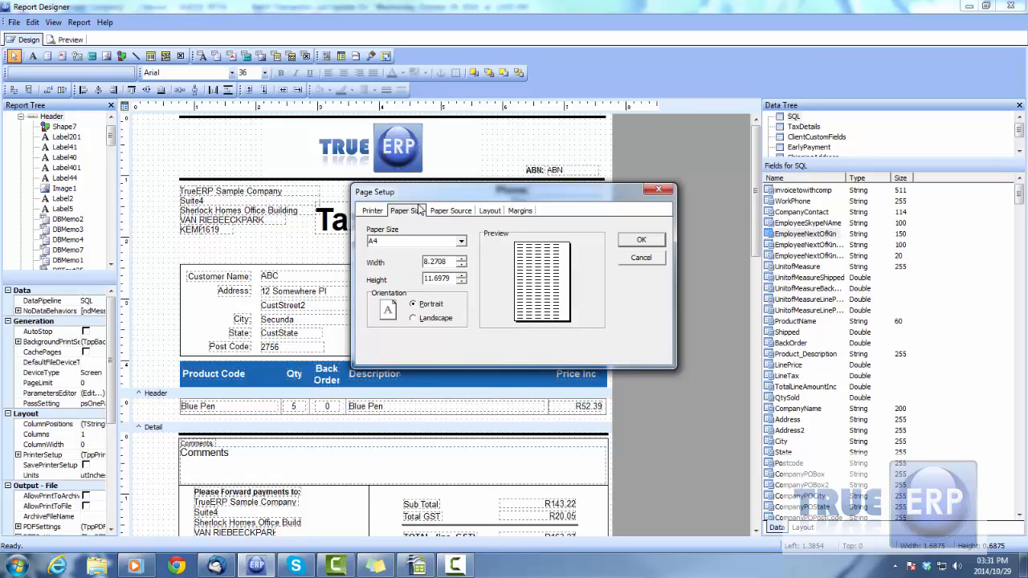
left_click(641, 258)
- Inspect the header's title, address and invoice number items, and view the context options of the Tax Invoice label and the Detail band's description field
left_click(392, 232)
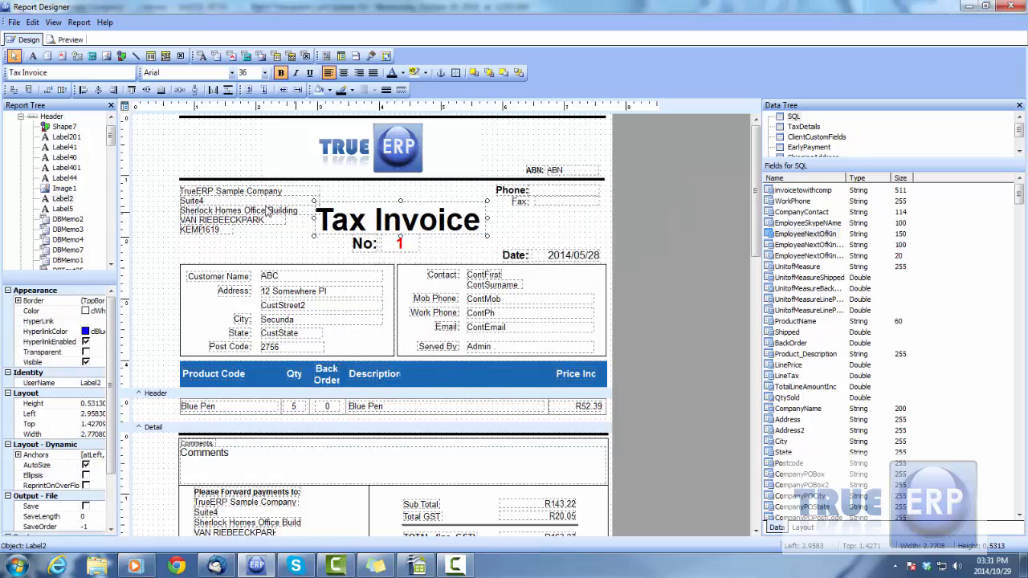
left_click(243, 210)
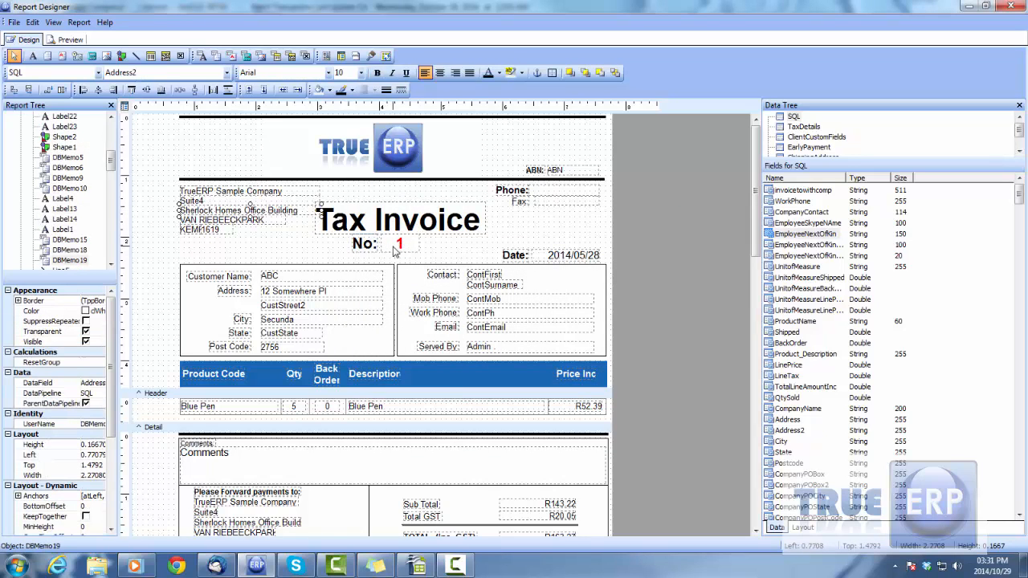
left_click(387, 244)
right_click(432, 222)
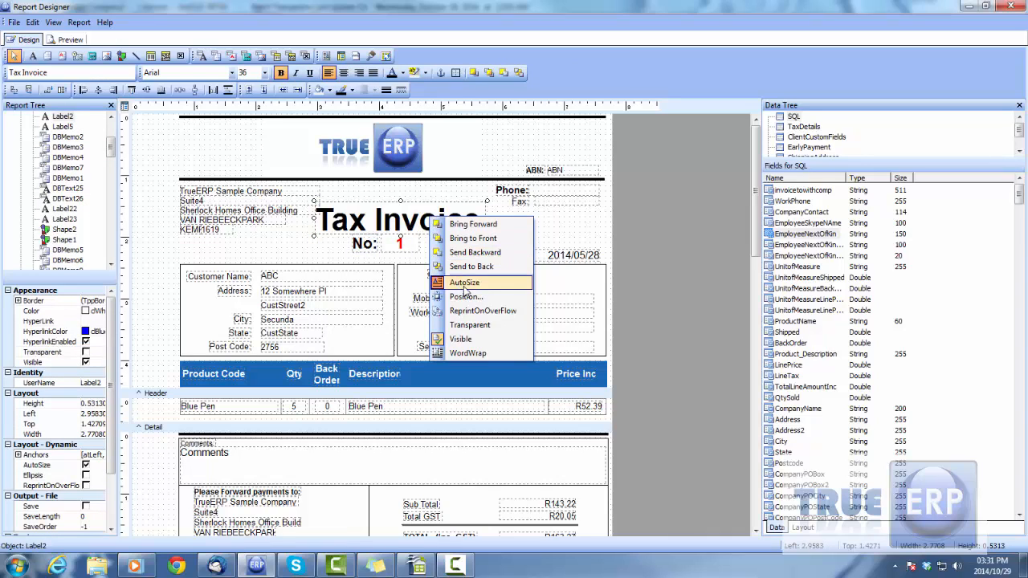
left_click(391, 406)
right_click(388, 406)
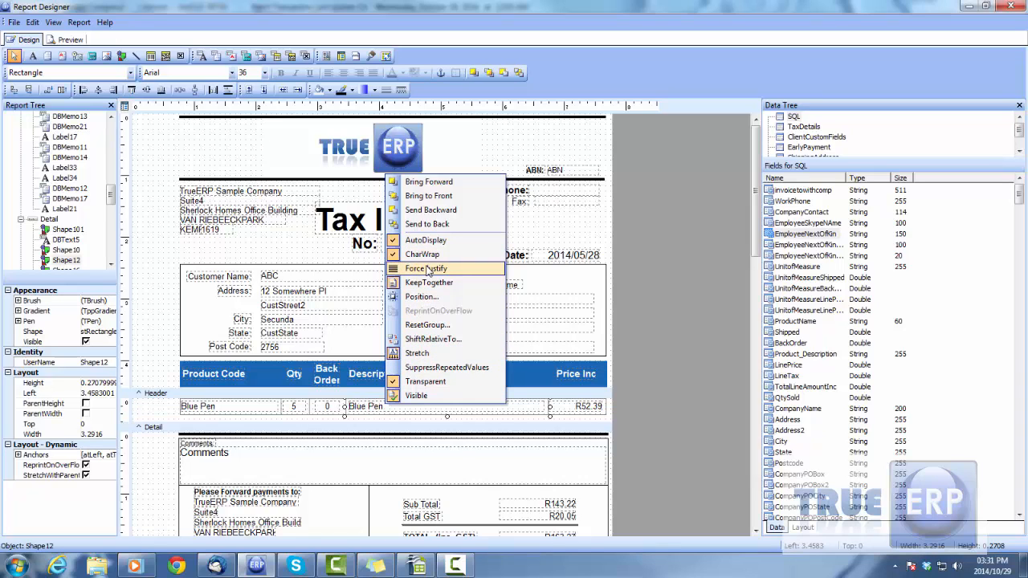
- Inspect the Detail band's description field and the footer's total label and customer payment note
left_click(369, 408)
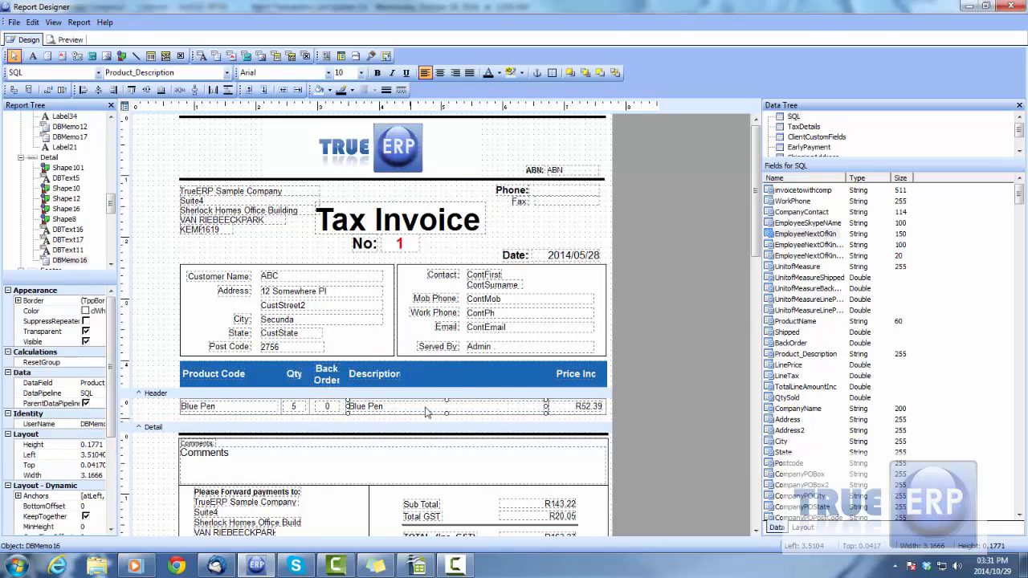
scroll(402, 402, "down", 3)
left_click(410, 269)
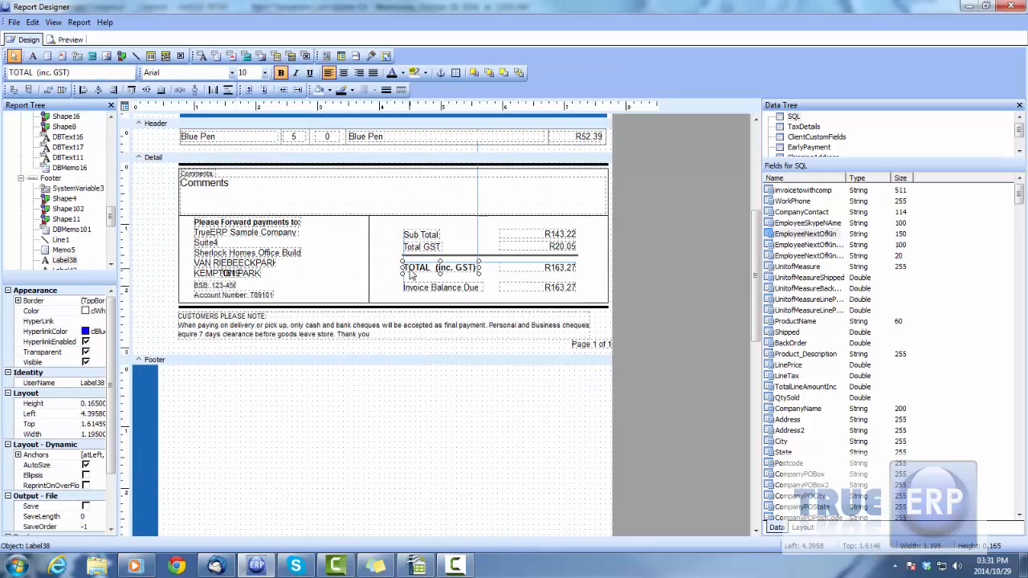
right_click(408, 267)
left_click(333, 322)
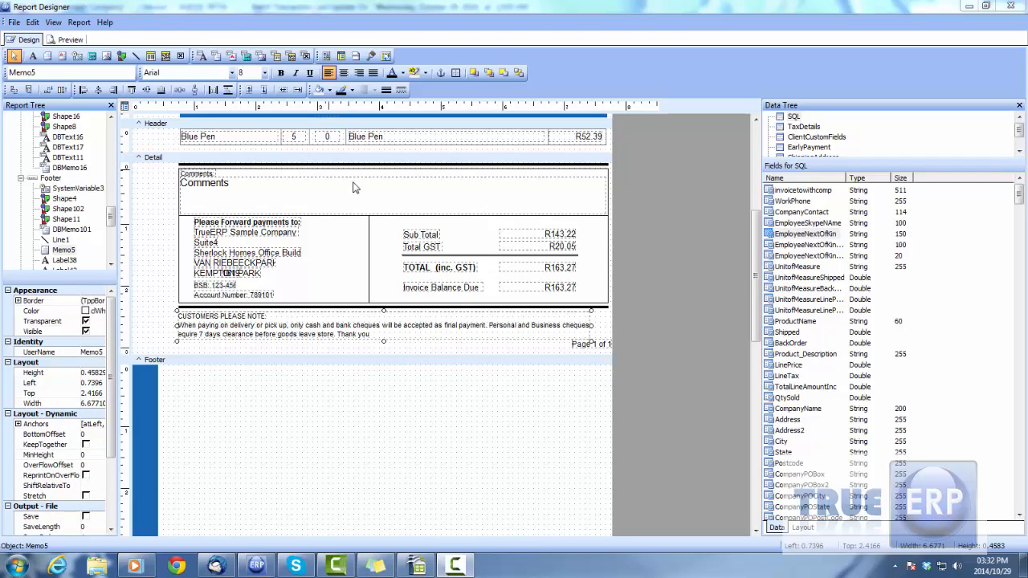
left_click_drag(756, 253, 755, 166)
- Start saving the report to a file on the Desktop under a trial file name, and cancel the save
left_click(12, 23)
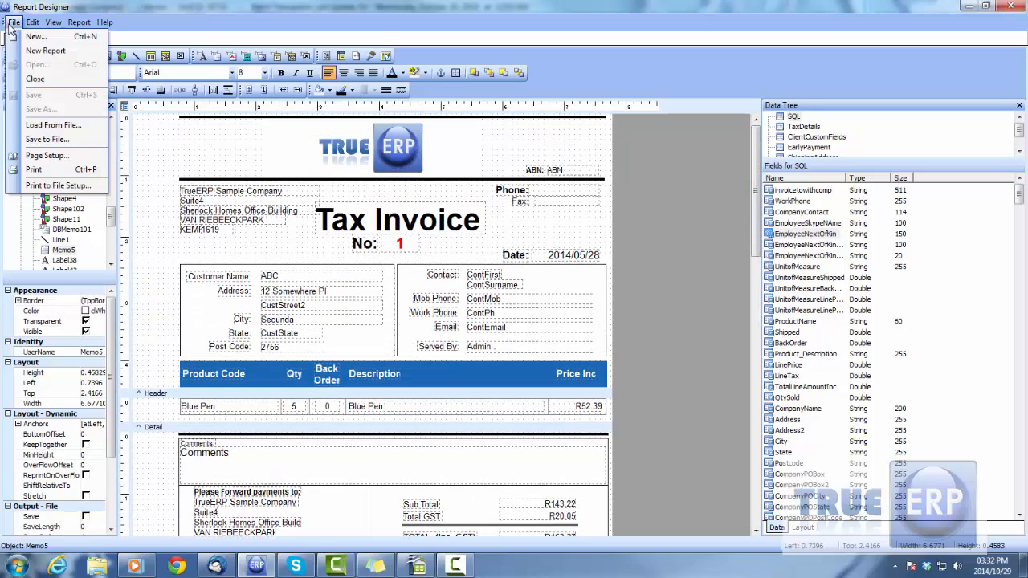
left_click(40, 139)
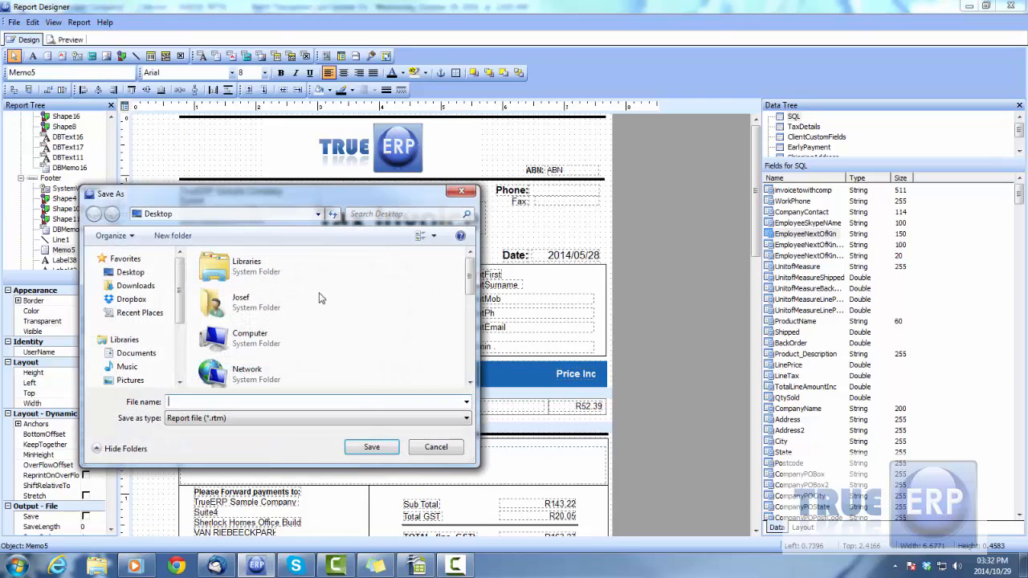
type("dfg")
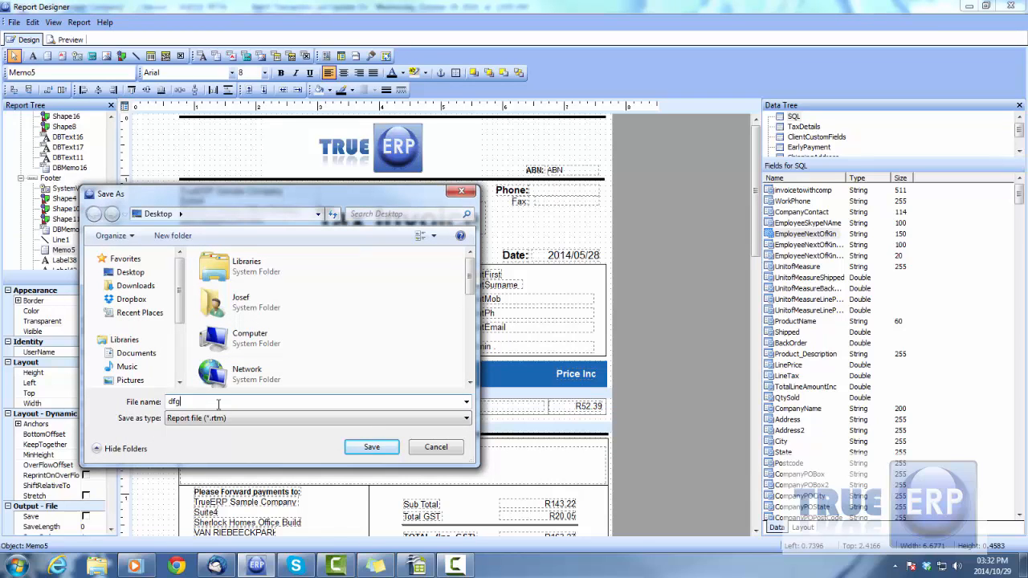
type("sdfg")
left_click(437, 452)
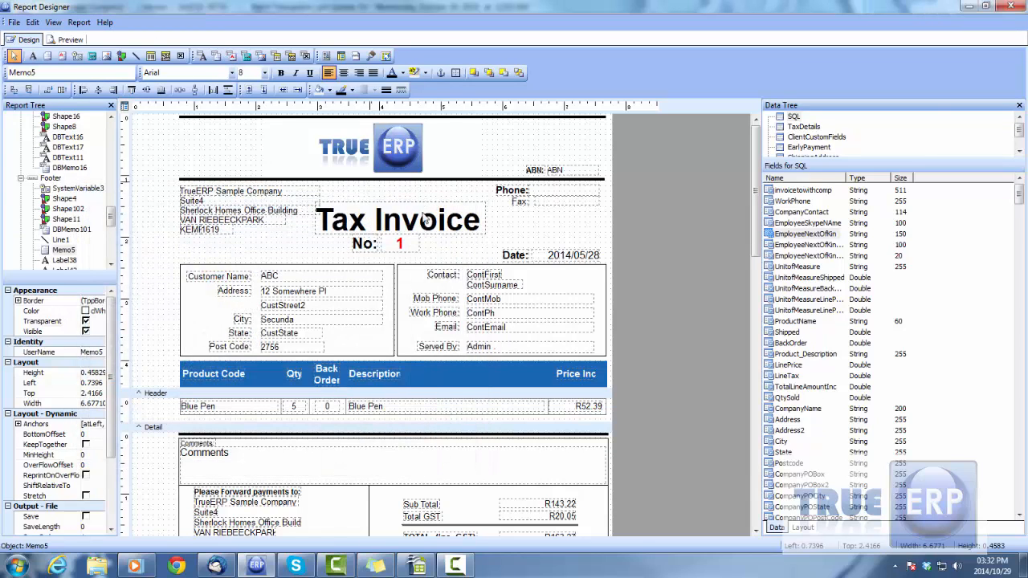
left_click(14, 22)
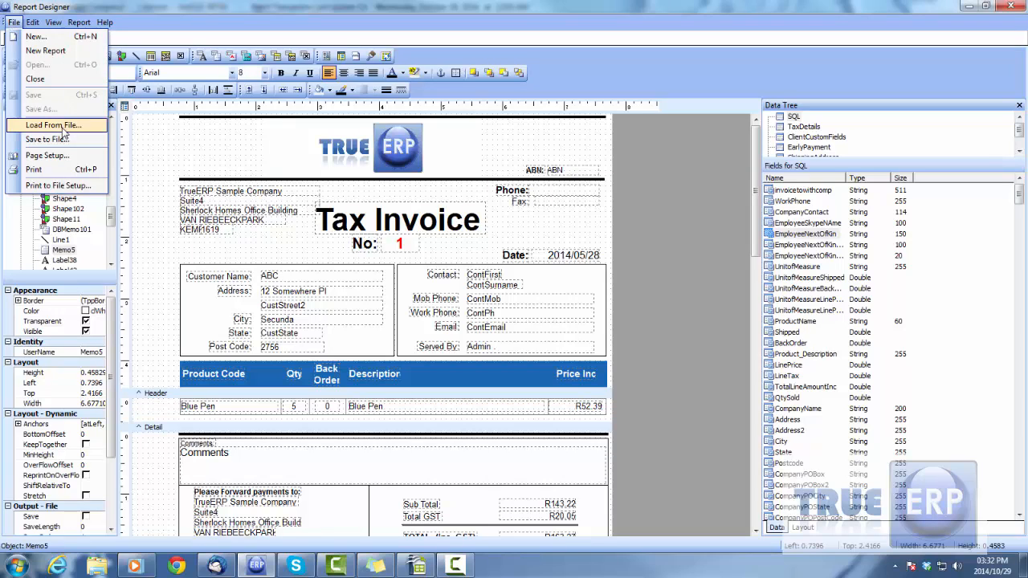
left_click(562, 239)
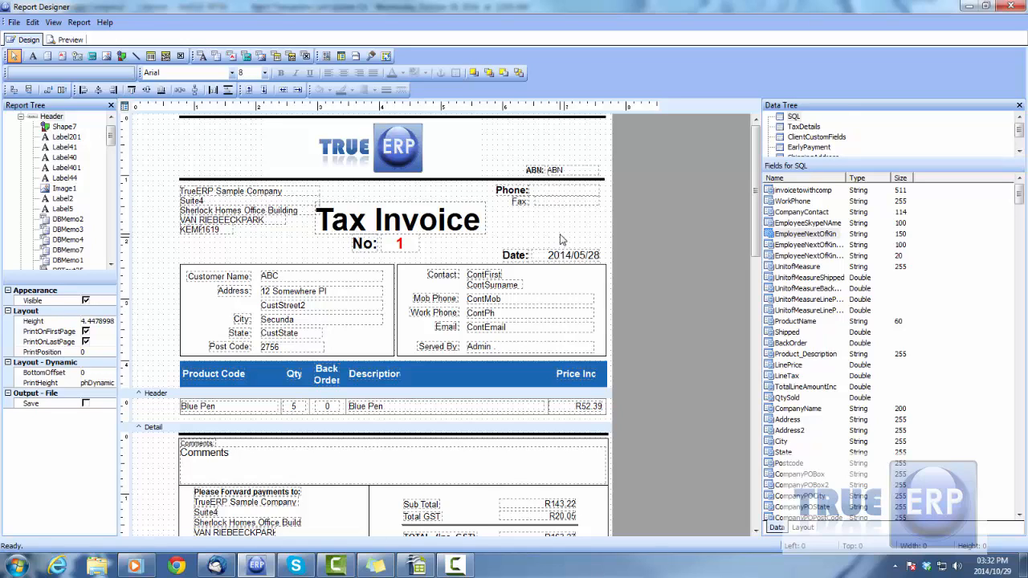
key("F10")
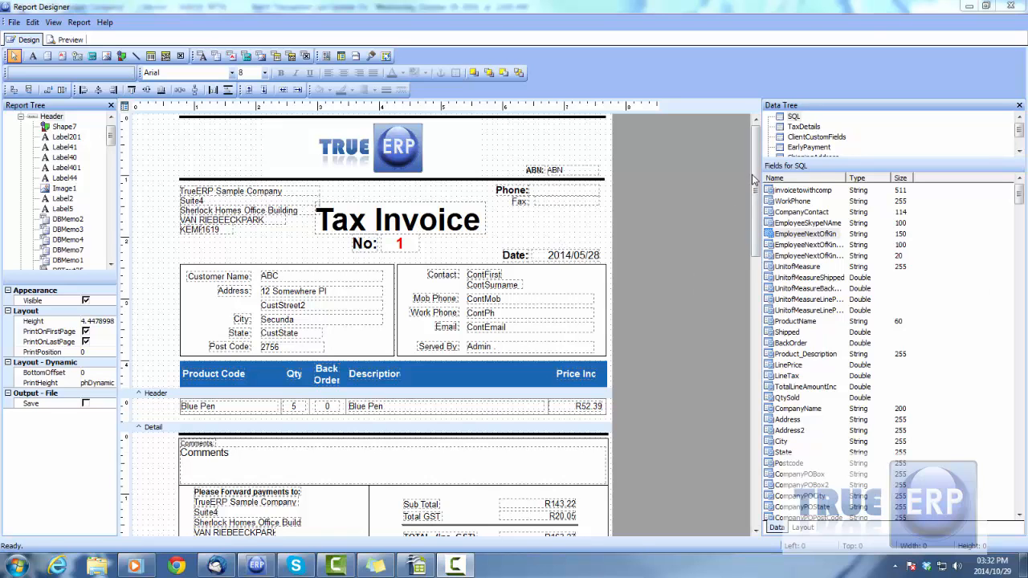
- Place a trial DBText component beside the customer details, enlarge it to about 2.07 by 1.78, and delete it
left_click_drag(755, 177, 760, 223)
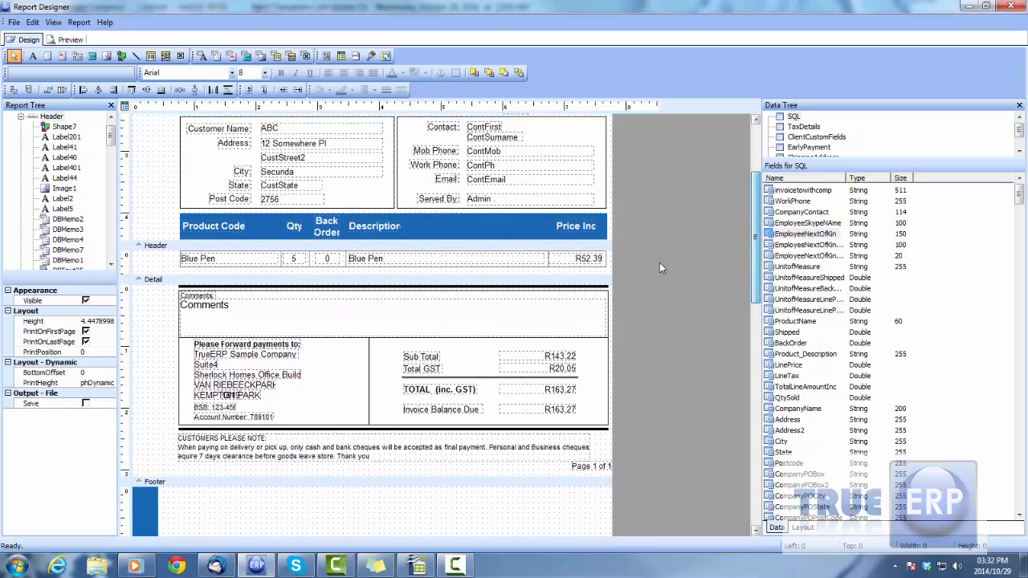
left_click(202, 56)
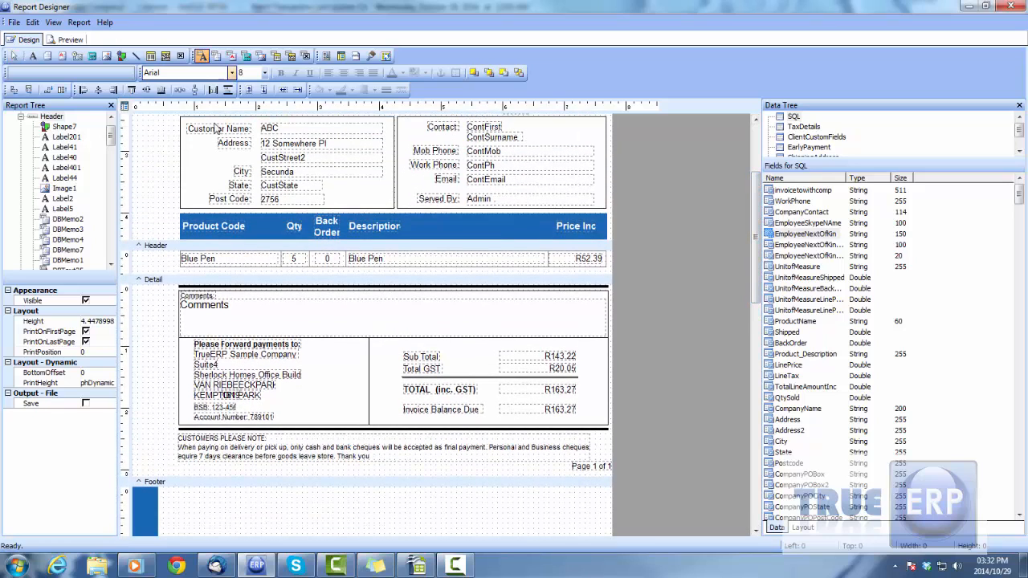
left_click(158, 179)
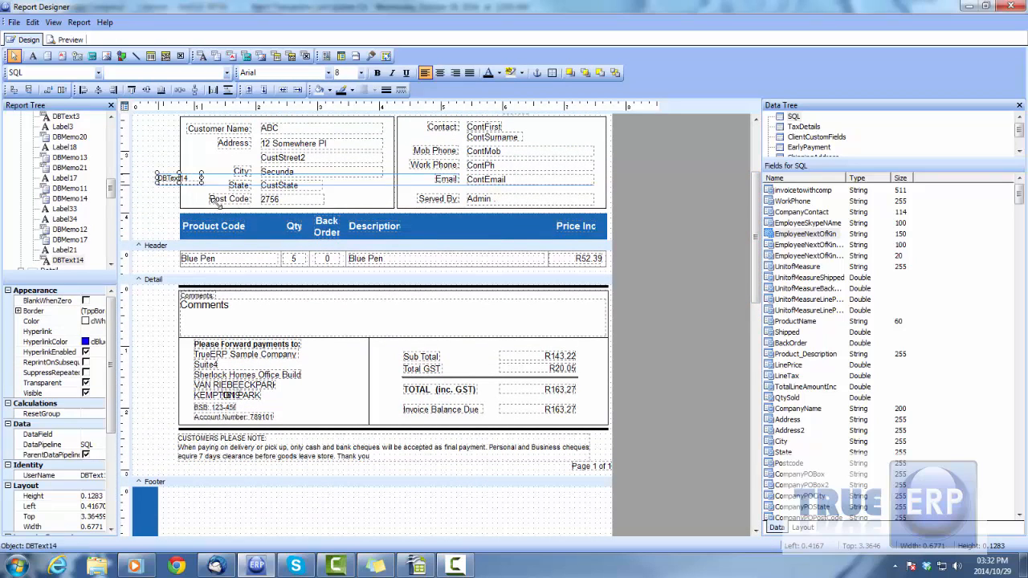
left_click_drag(201, 183, 286, 286)
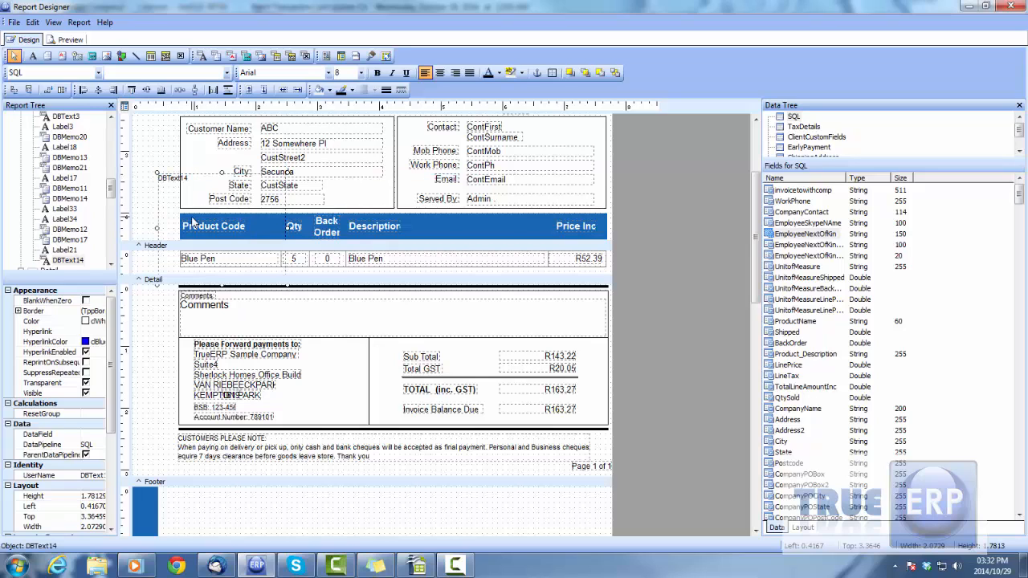
key("Delete")
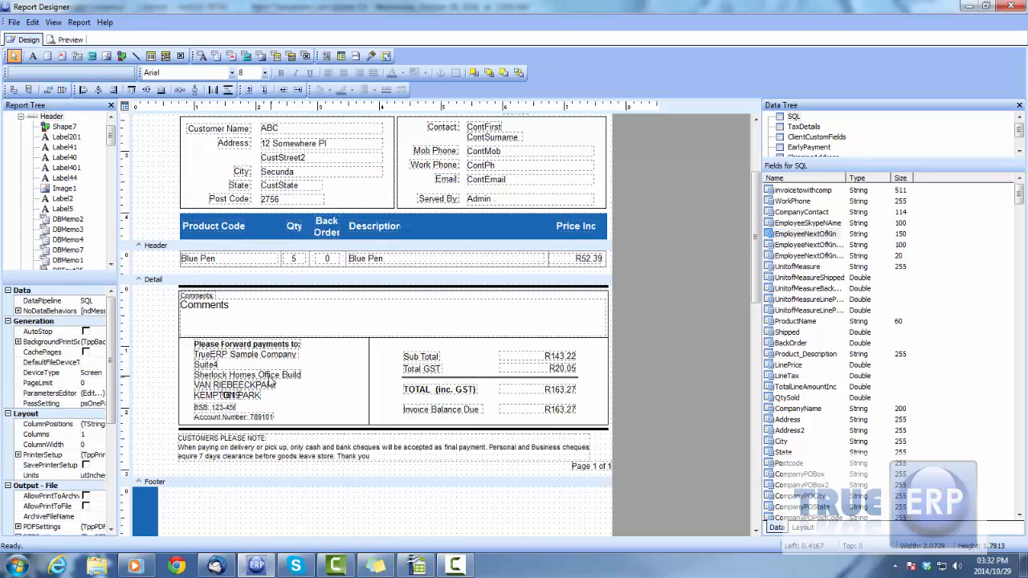
- Review the properties of the footer payment block's second address line and the data field behind its company name
left_click(270, 376)
left_click(812, 409)
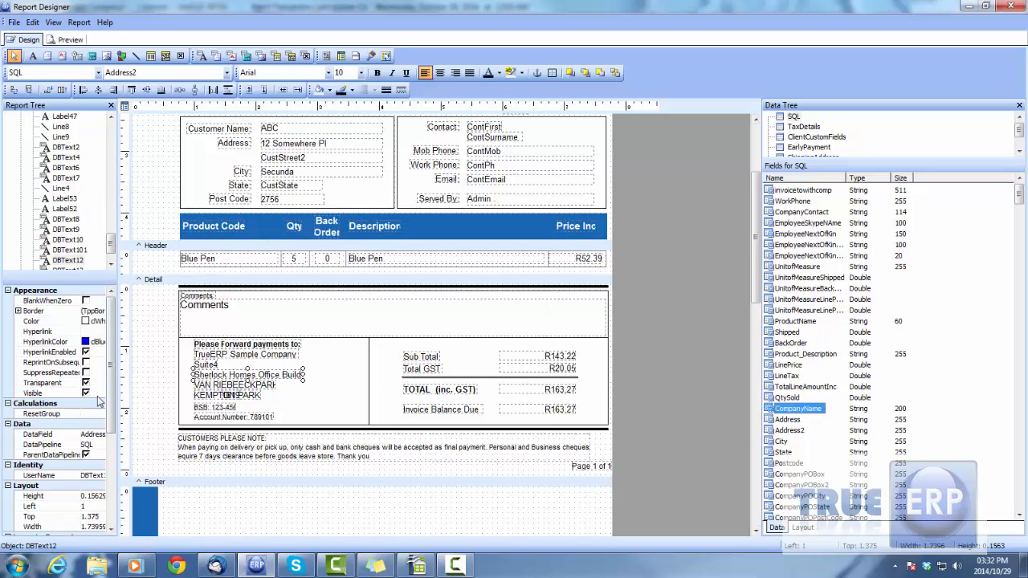
scroll(86, 416, "down", 2)
scroll(86, 417, "down", 2)
left_click_drag(111, 349, 122, 450)
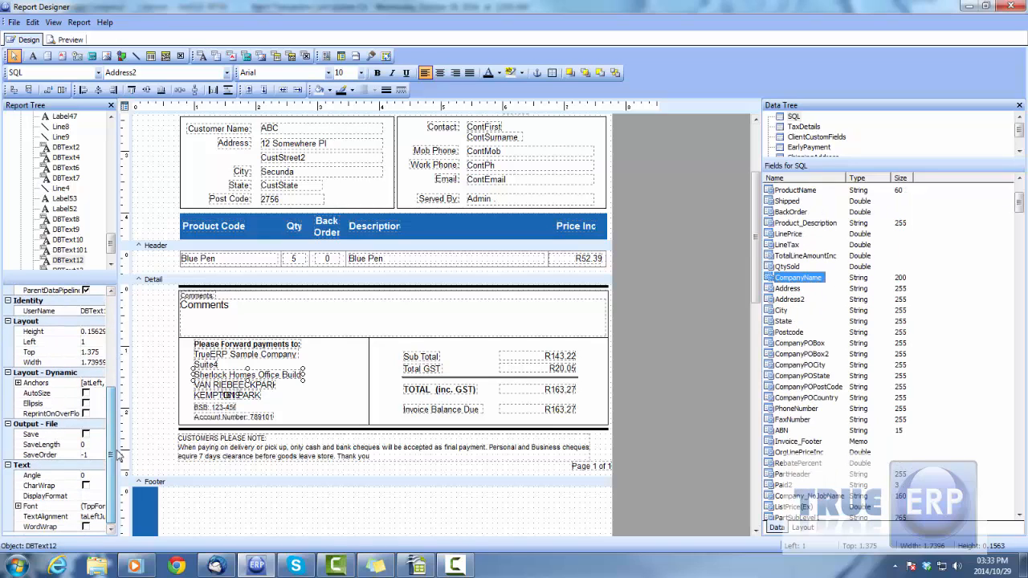
left_click(277, 375)
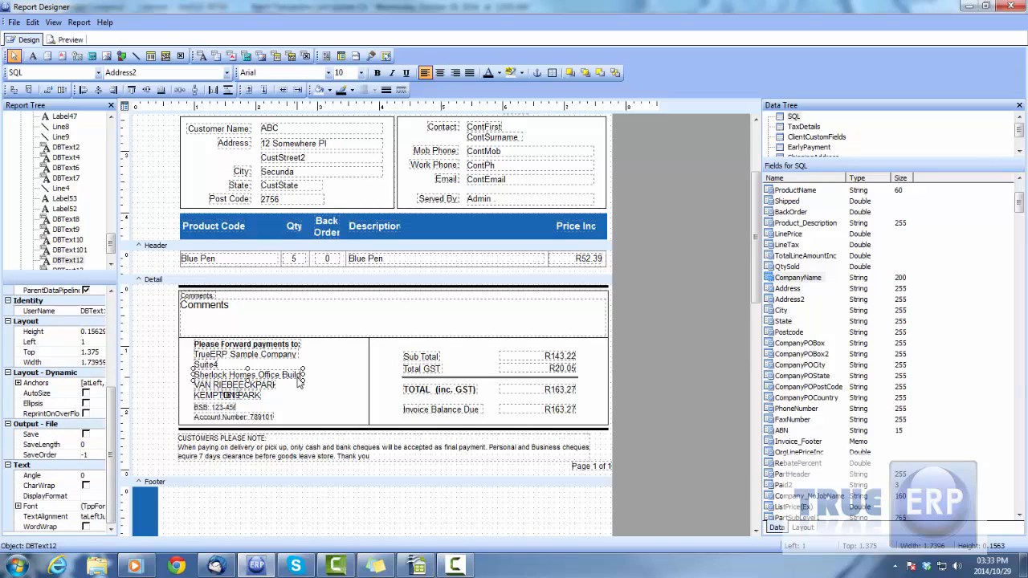
left_click(264, 356)
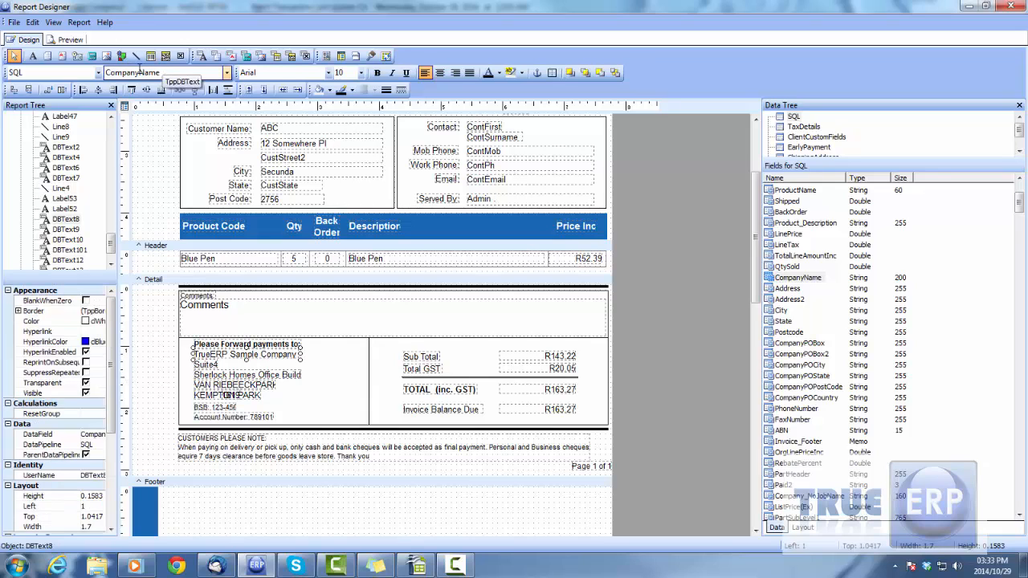
- Select the footer's Sub Total label, and view the data fields available for the payment block's second address line
left_click(418, 359)
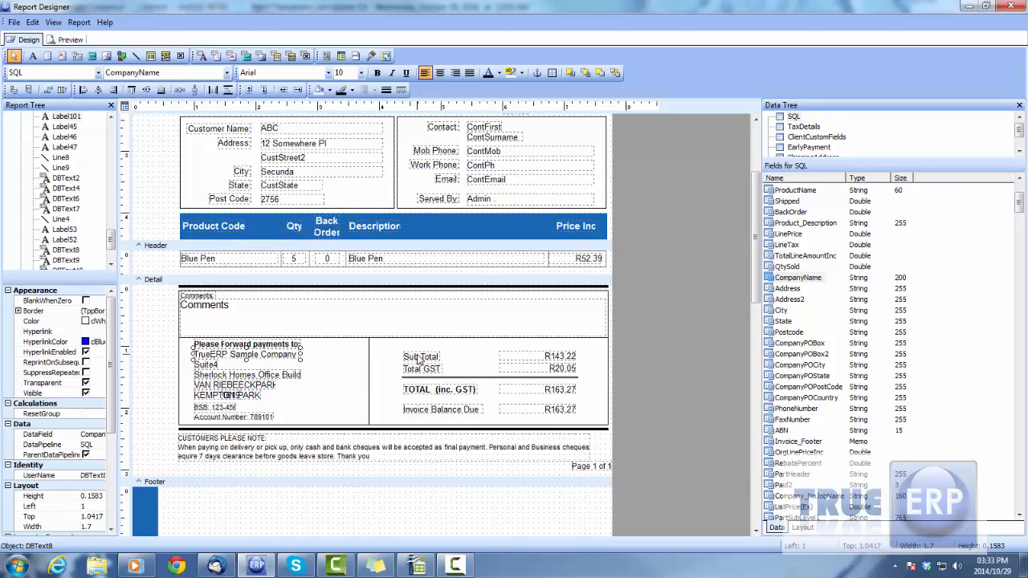
left_click(266, 379)
left_click(146, 73)
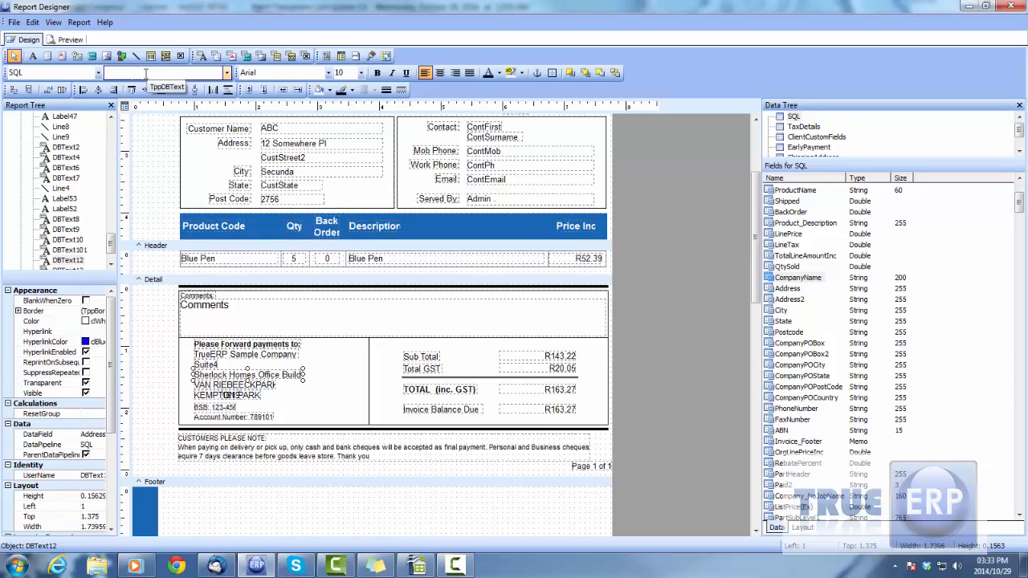
left_click(228, 73)
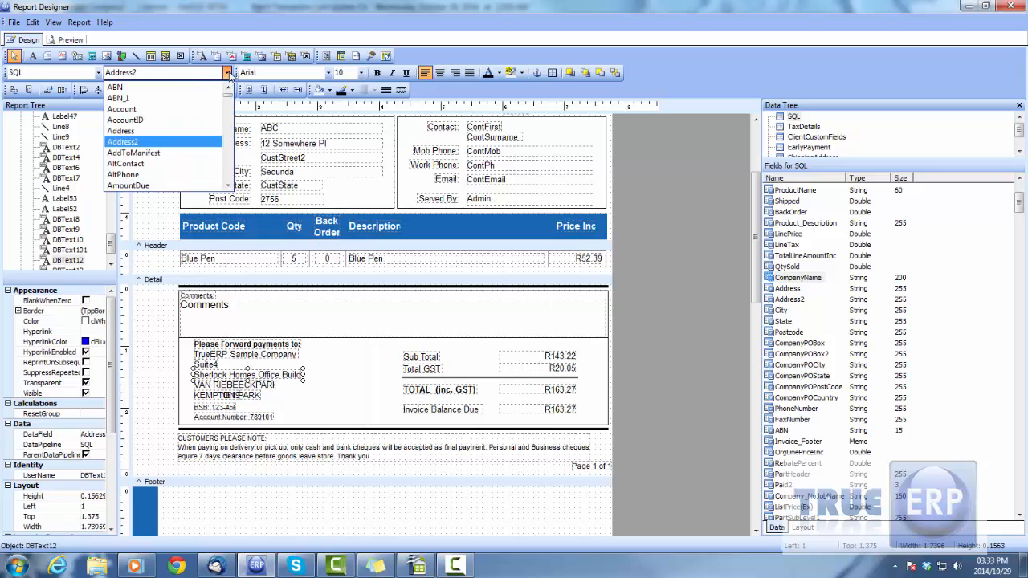
left_click(229, 74)
- Inspect the Customer Name and Address labels in the header's customer block
left_click(231, 128)
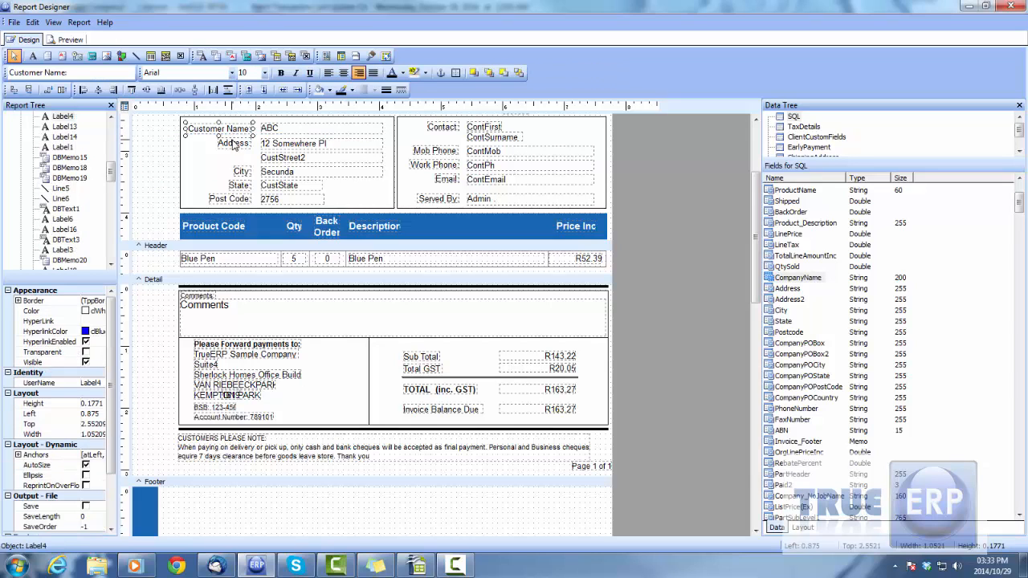
left_click(233, 141)
scroll(333, 208, "up", 3)
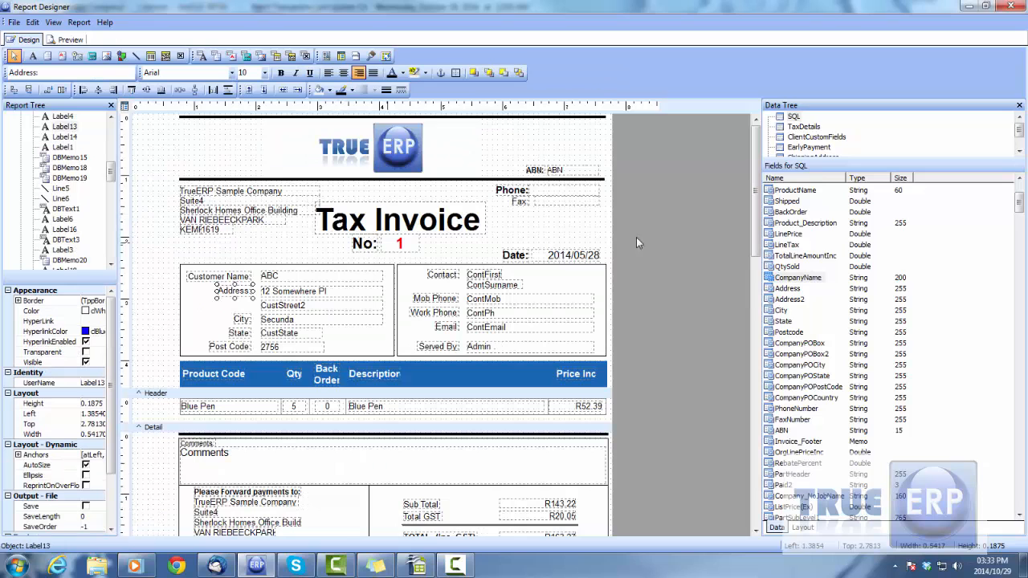
- Close the Report Designer and the Customise Templates window, and shift the Main Menu window slightly
left_click(14, 23)
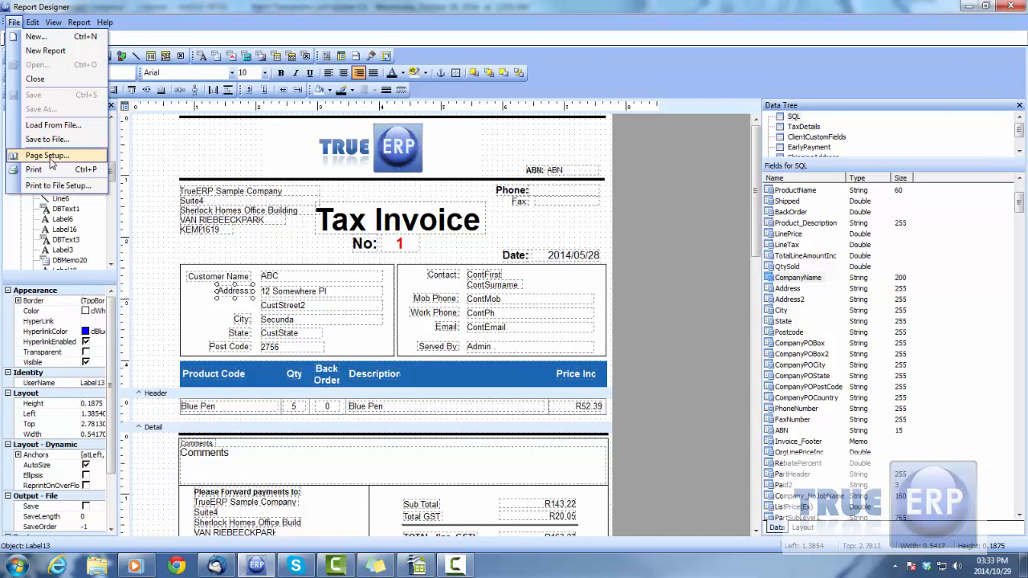
left_click(46, 82)
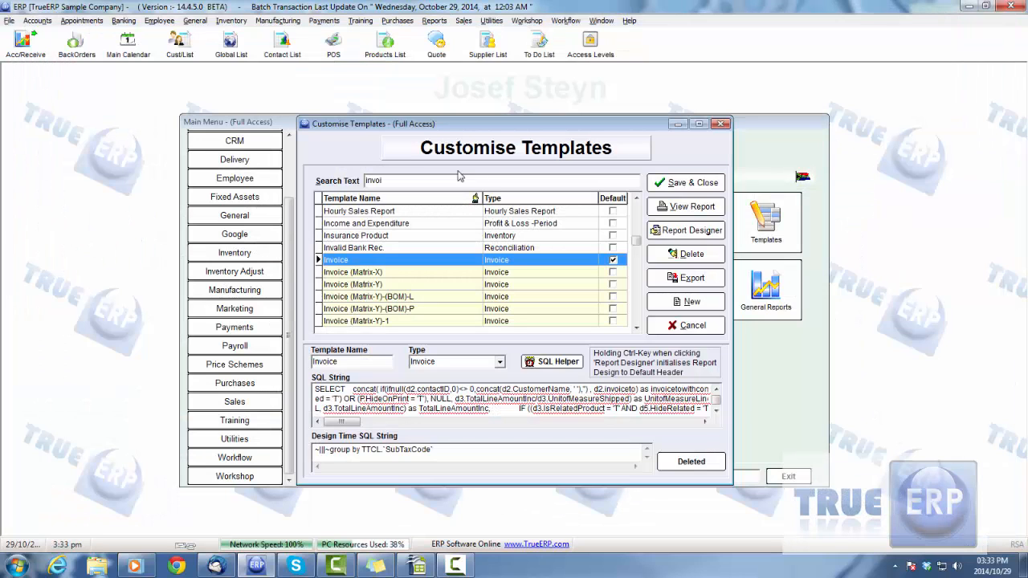
left_click(720, 125)
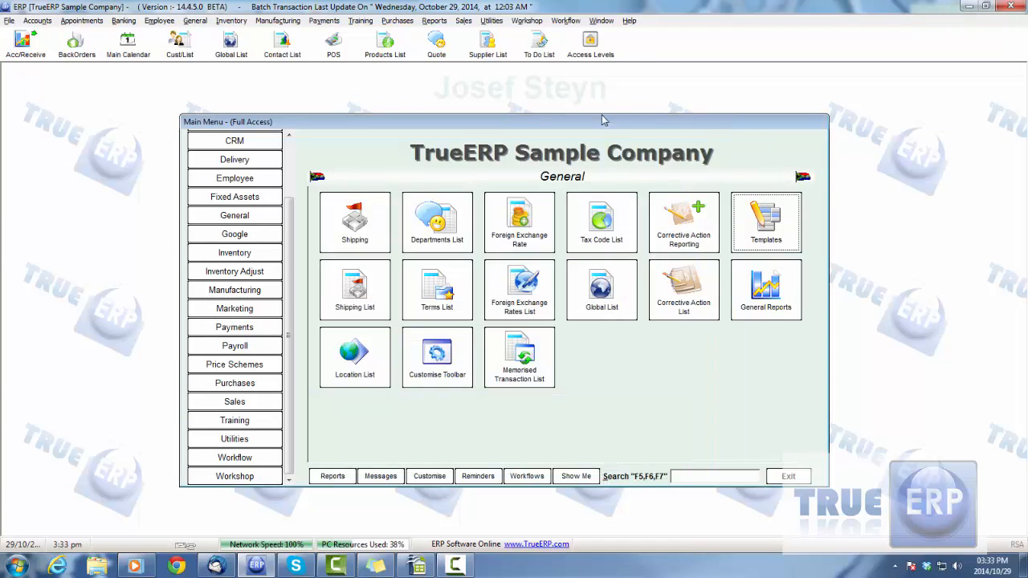
left_click_drag(601, 121, 590, 120)
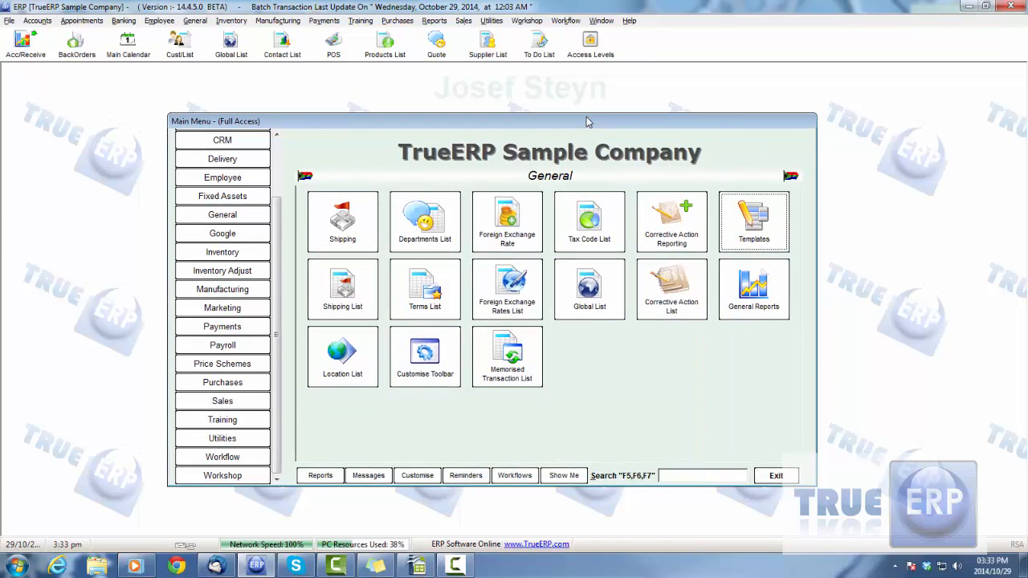